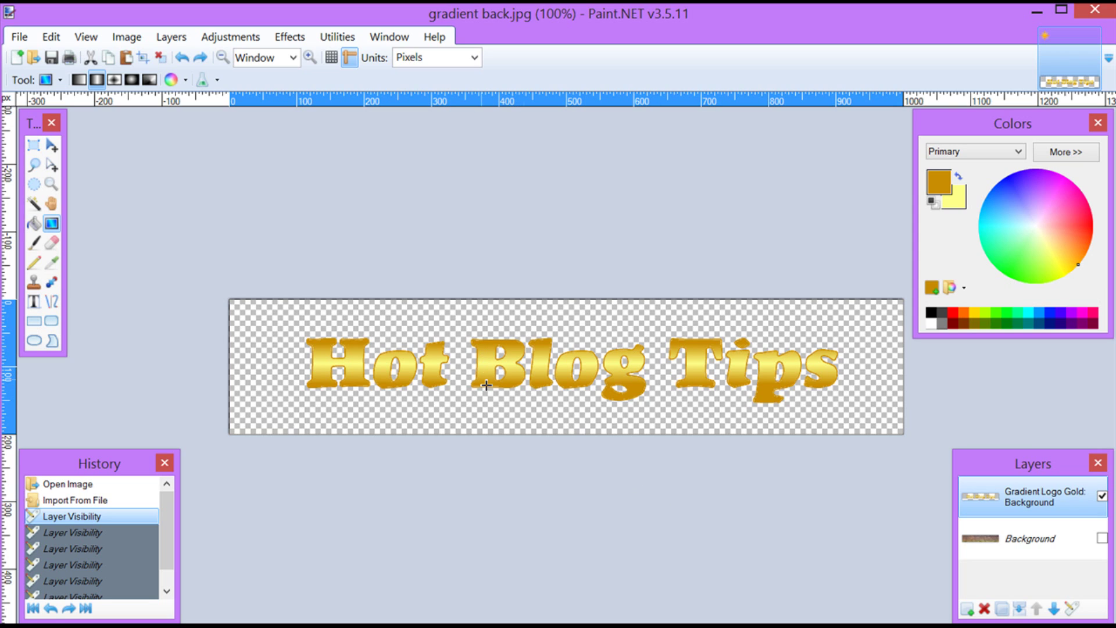
Step: Make the Background layer with the landscape photo visible behind the gold sample logo
left_click(1102, 538)
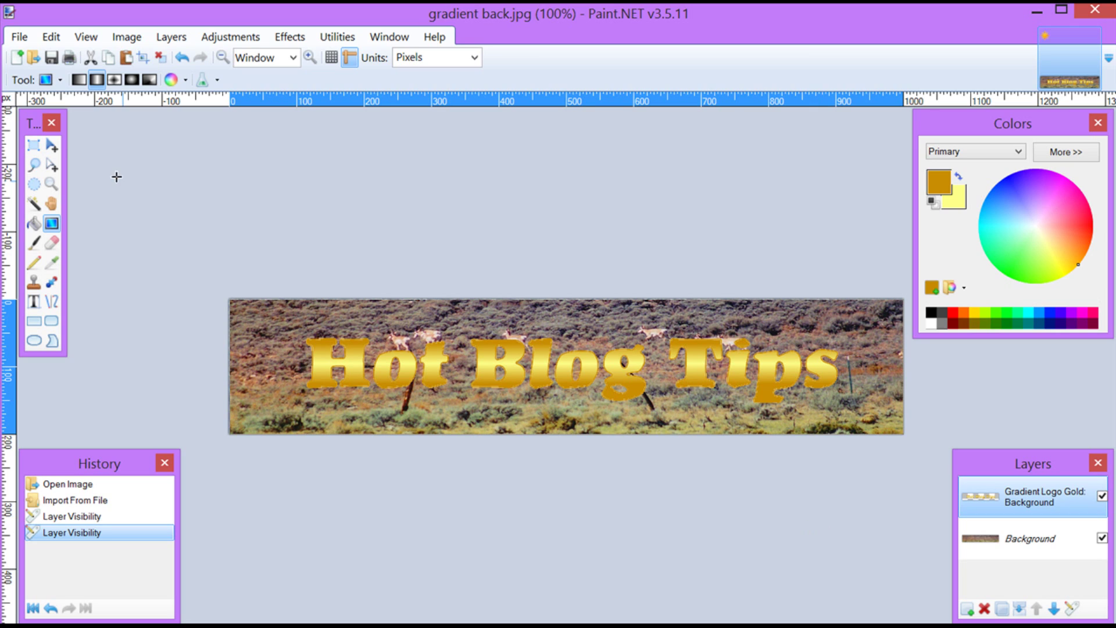
Step: Create a new blank image 1000 pixels wide and 200 pixels high
left_click(18, 42)
left_click(23, 54)
key("BackSpace")
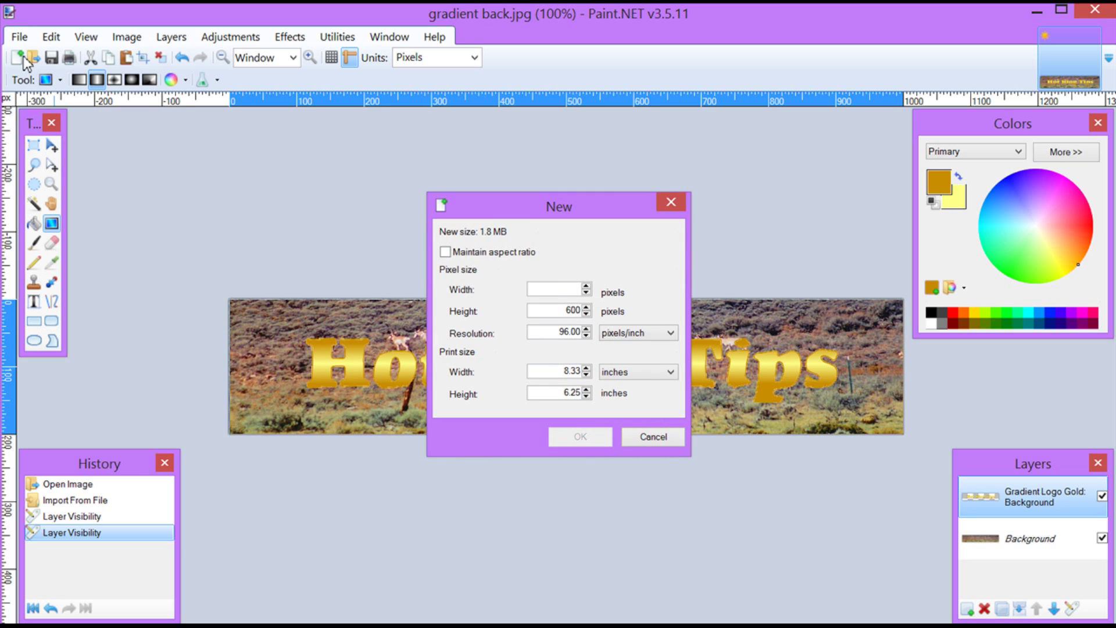
type("1000")
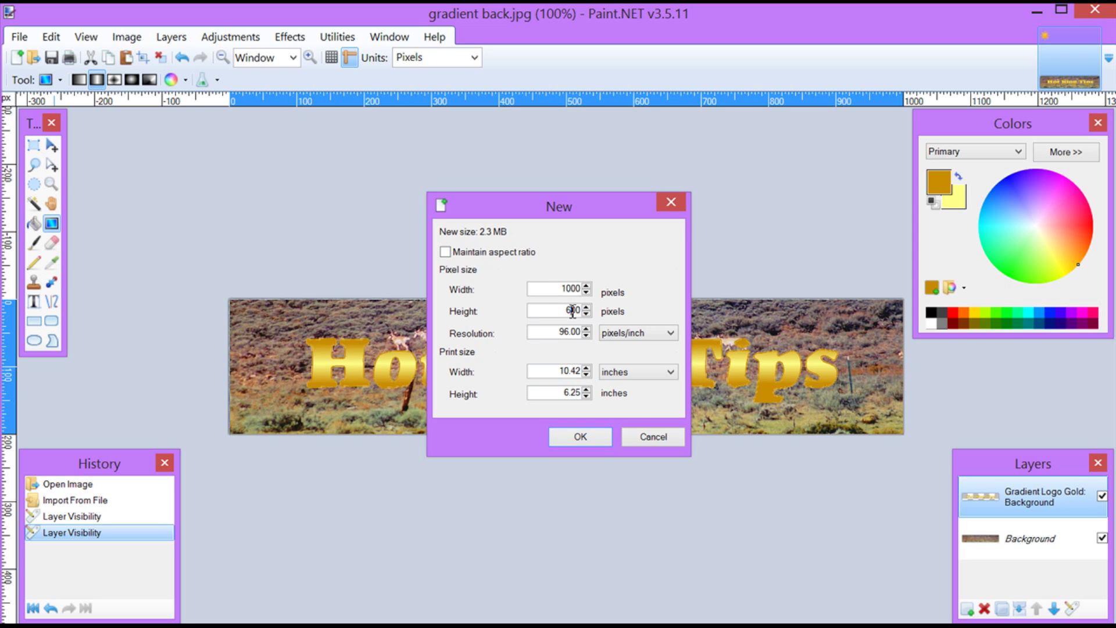
key("BackSpace")
key("BackSpace")
key("BackSpace")
type("200")
left_click(581, 437)
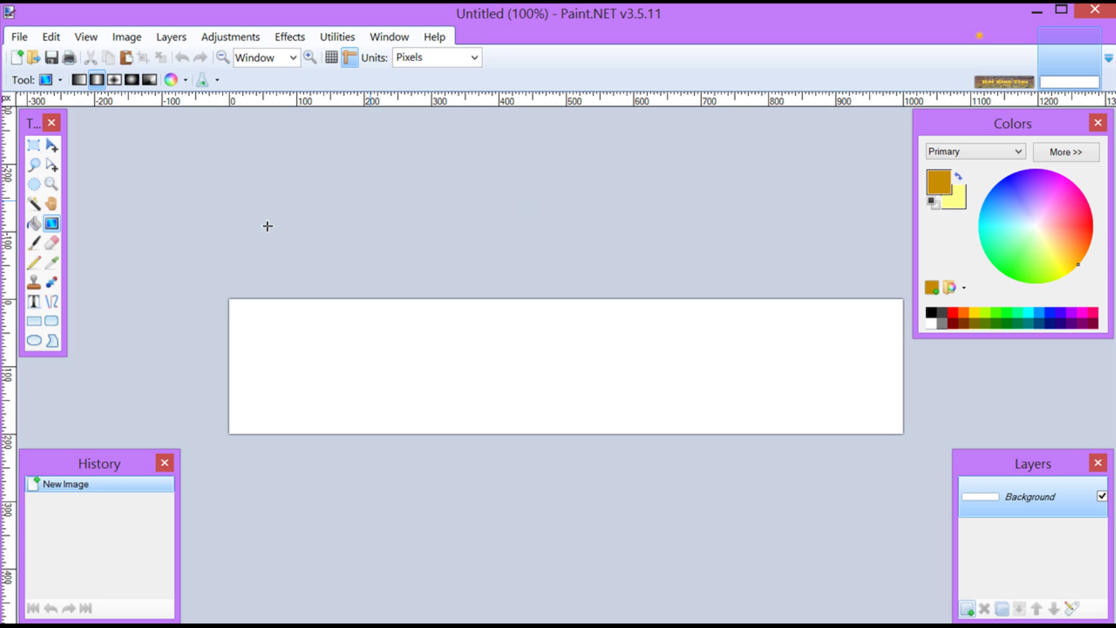
Step: Add the centre-aligned text "Hot Blog Tips" in Kompakt size 84 across the middle of the white canvas
left_click(33, 302)
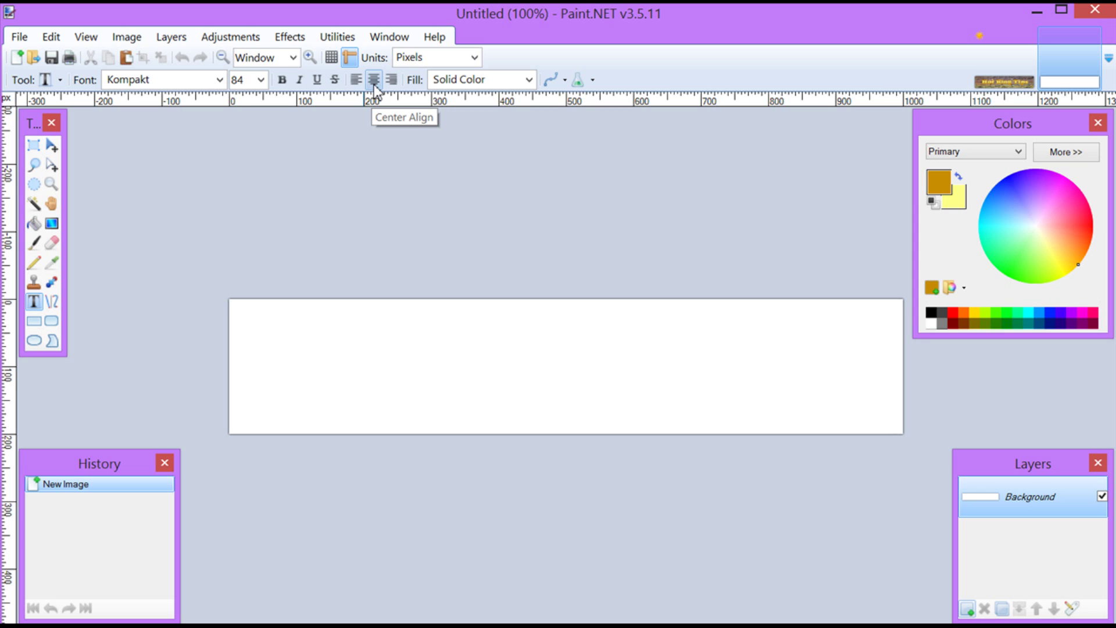
left_click(569, 371)
type("Hot ")
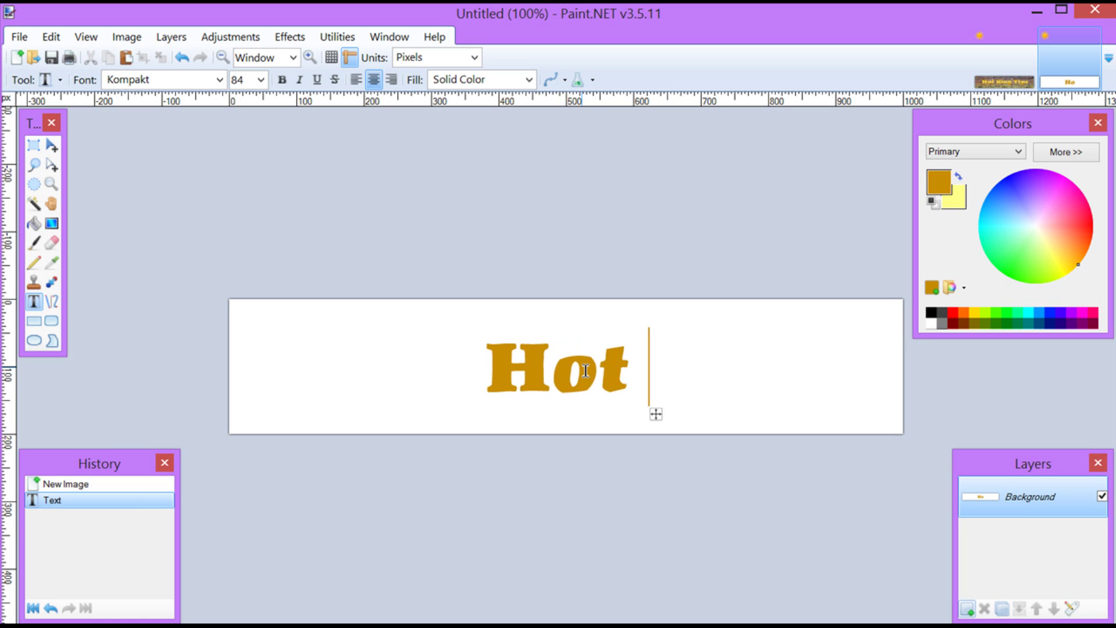
type("Blog Tips")
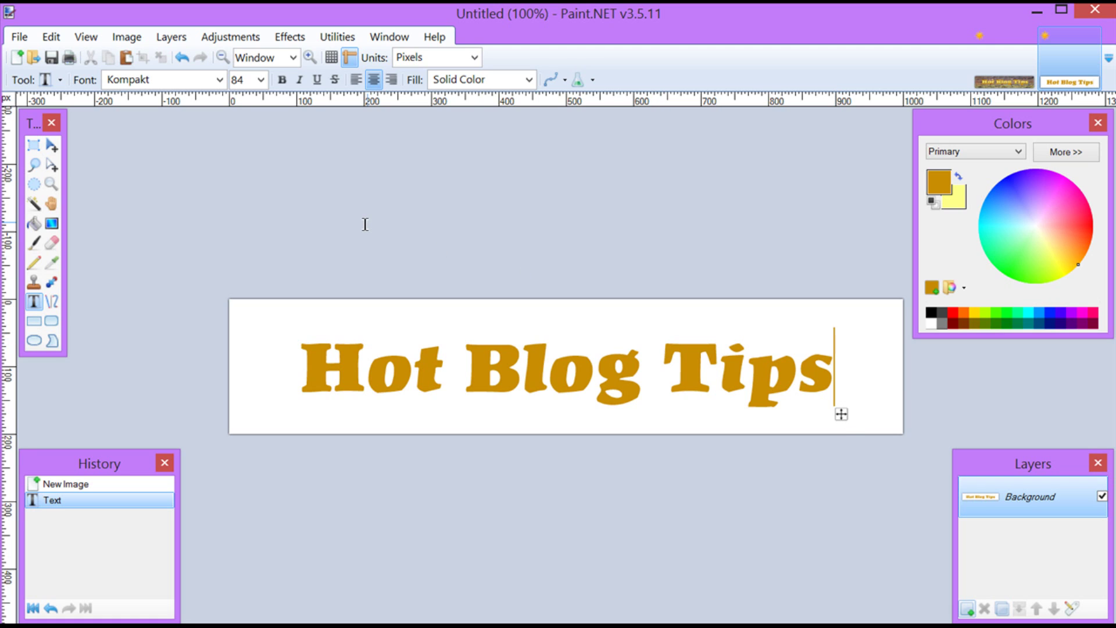
Step: Apply the Outline effect to the lettering, keeping the offered thickness and an intensity of 50
left_click(288, 37)
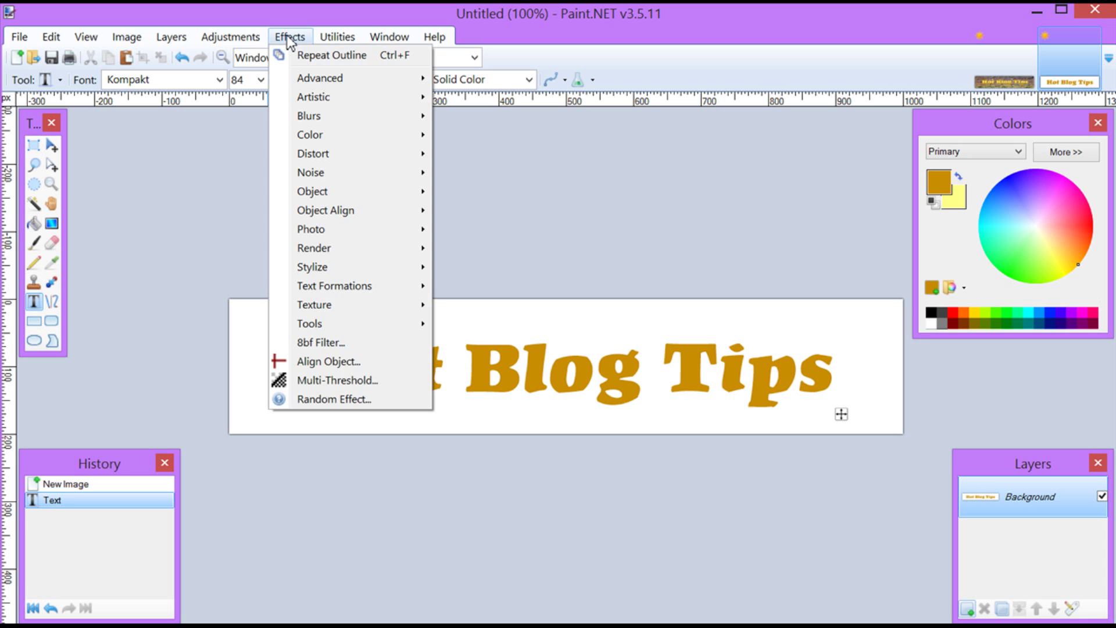
mouse_move(352, 267)
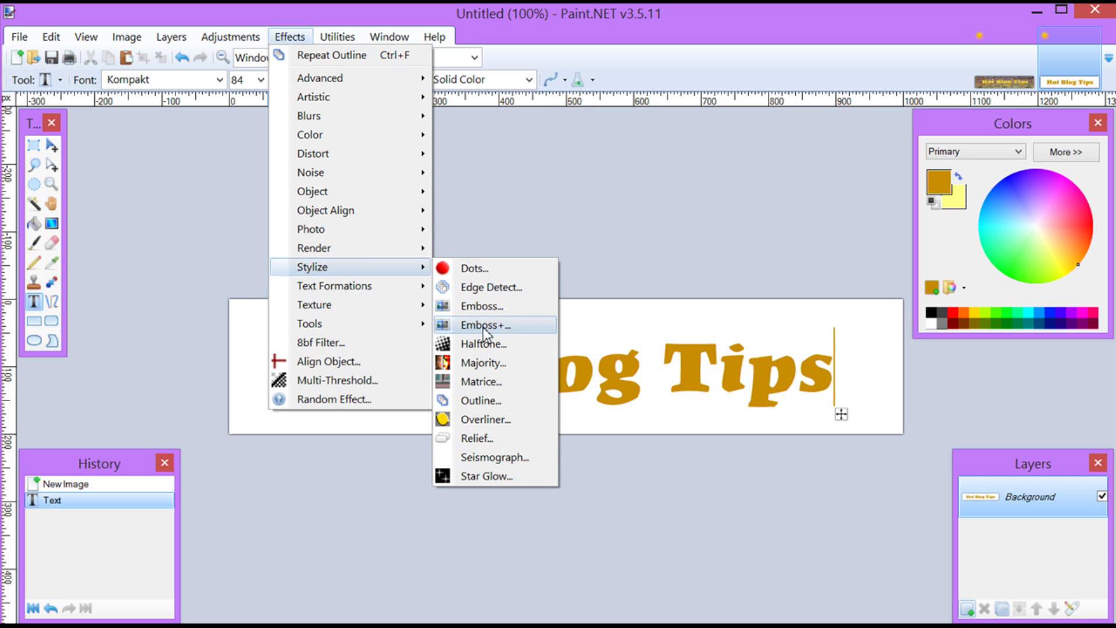
left_click(482, 401)
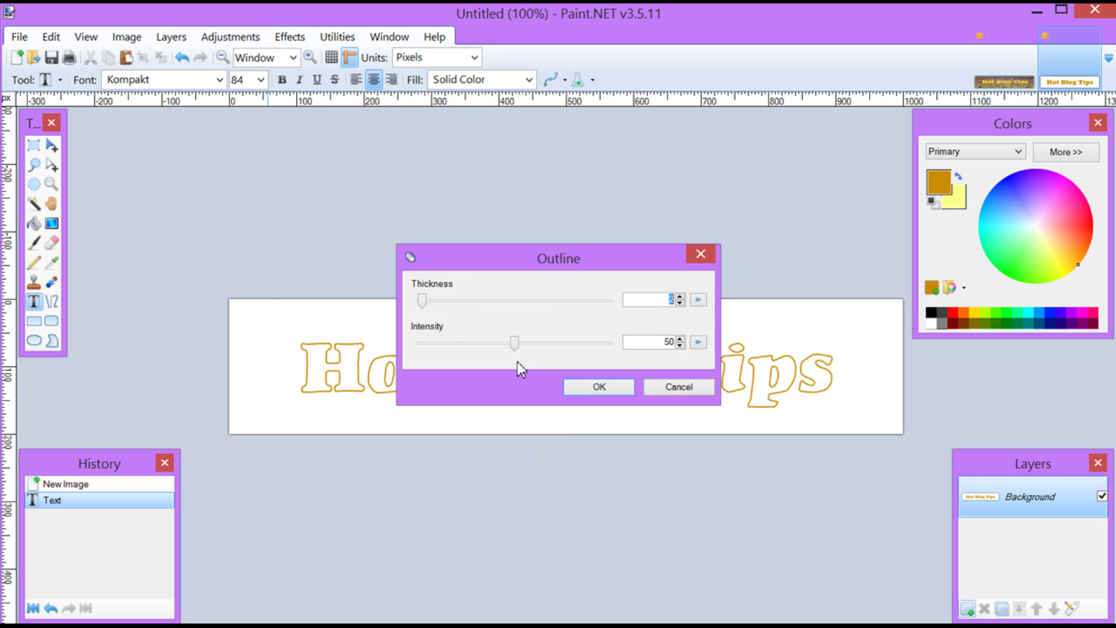
left_click_drag(536, 265, 543, 104)
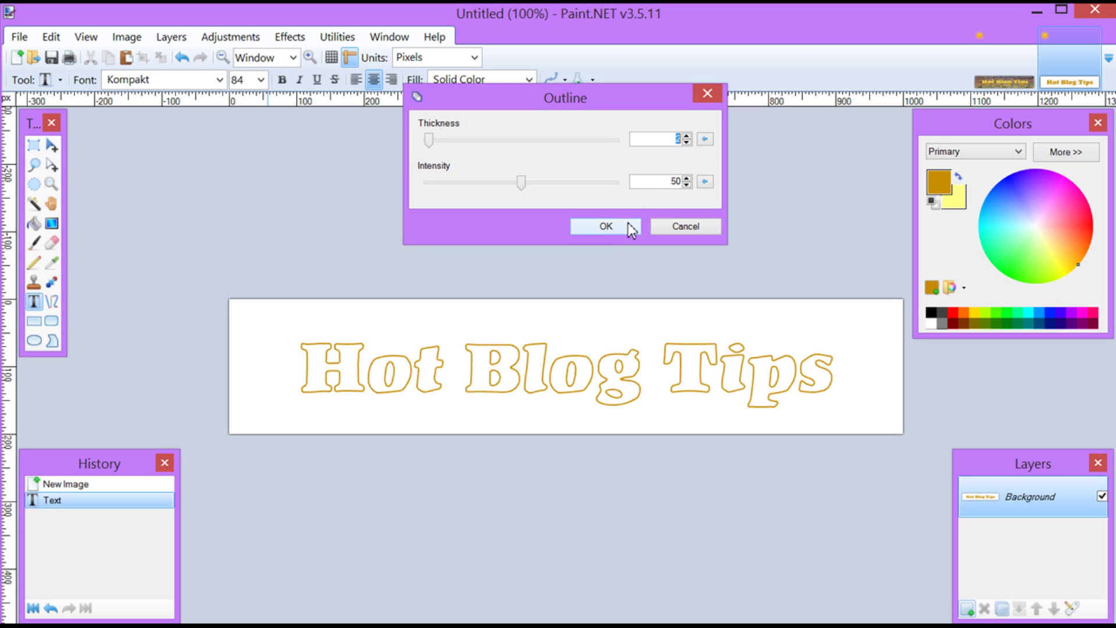
left_click(606, 227)
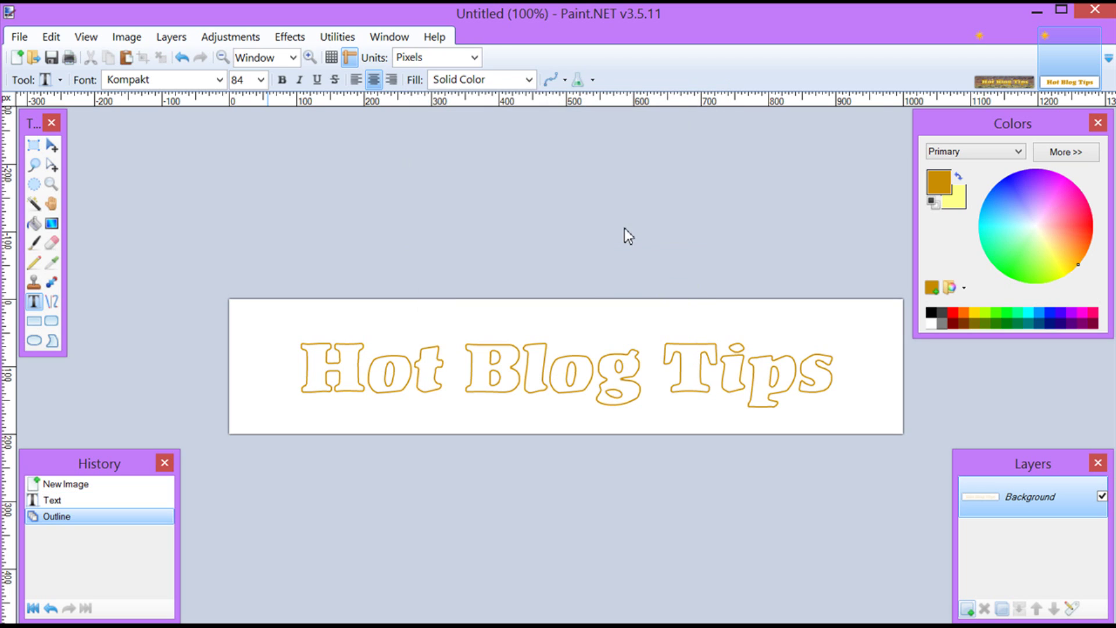
Step: Select the white interiors of all the outlined letters in "Hot Blog Tips" together with the Magic Wand
key("s")
key("s")
key("s")
key("s")
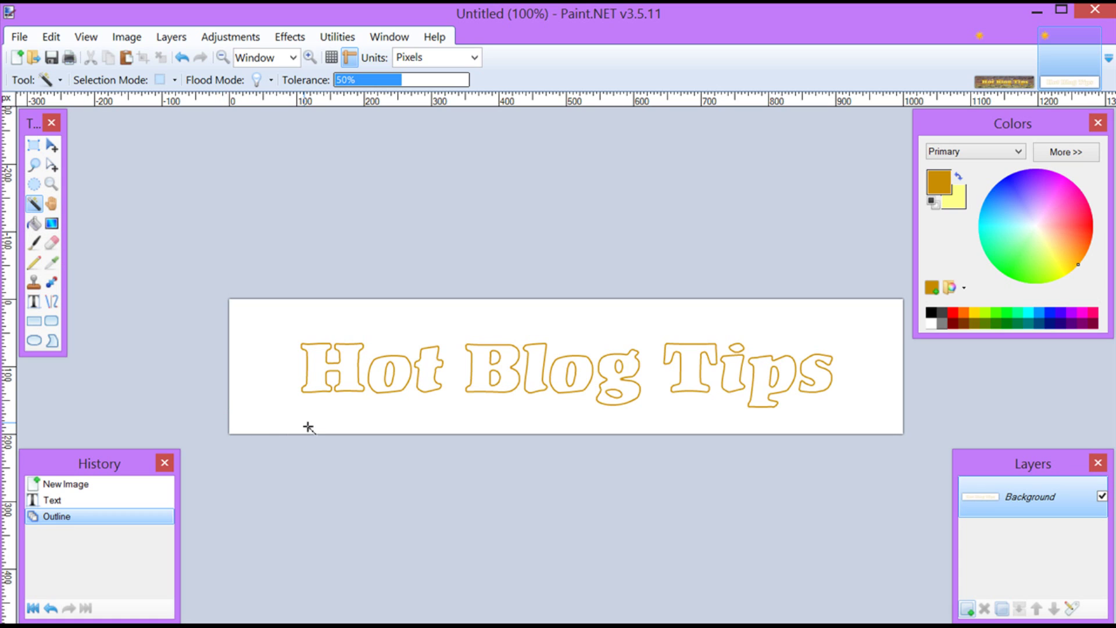
left_click(319, 372)
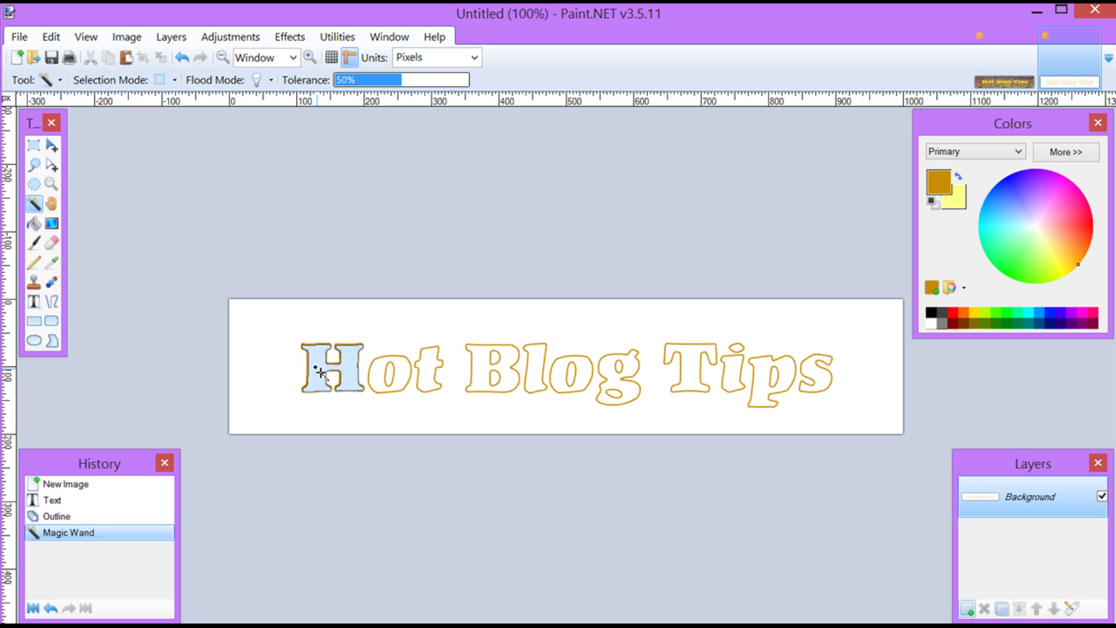
left_click(386, 379, "ctrl")
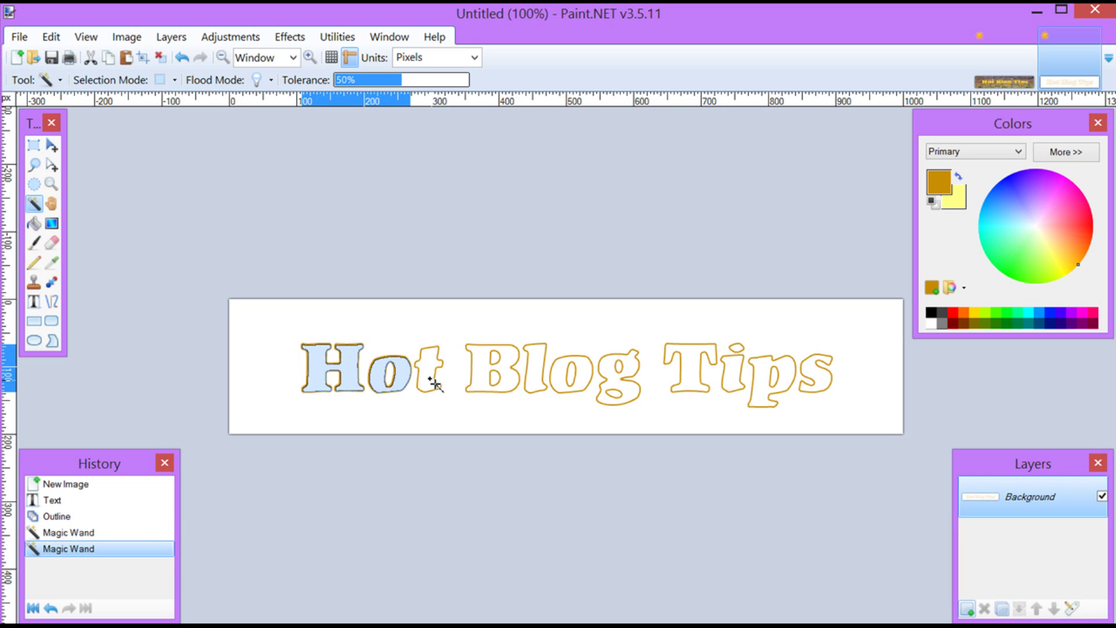
left_click(433, 381, "ctrl")
left_click(511, 377, "ctrl")
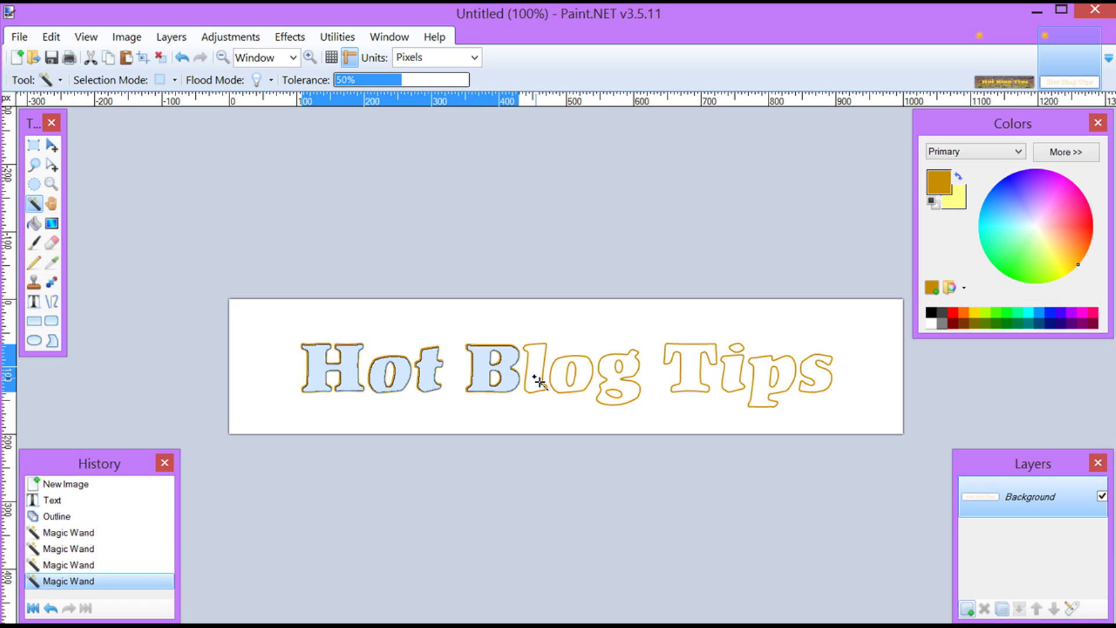
left_click(535, 379, "ctrl")
left_click(580, 382, "ctrl")
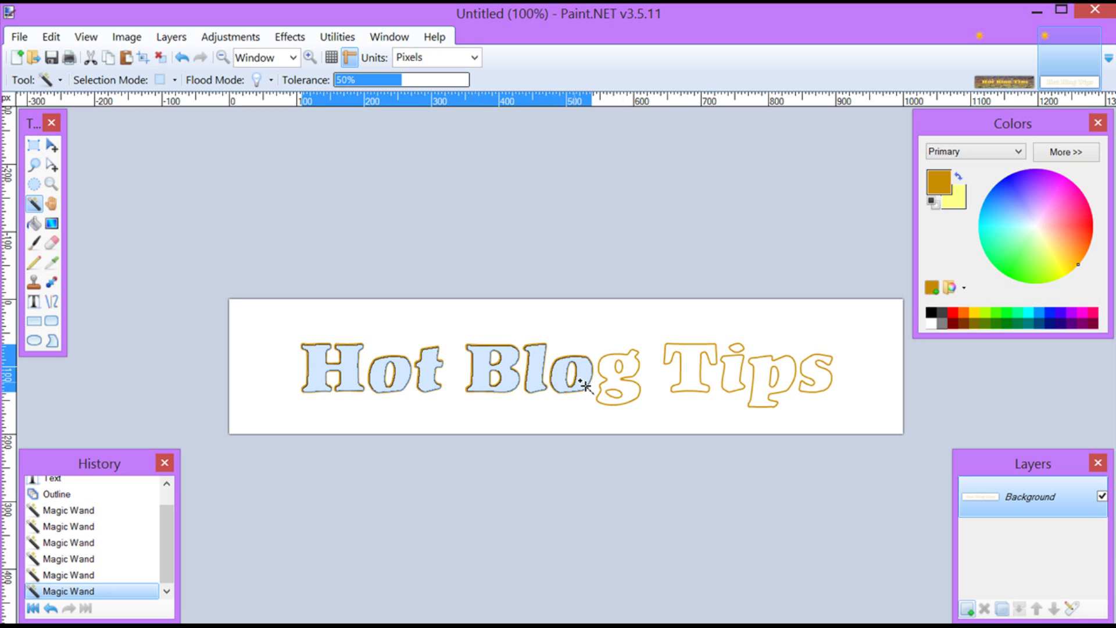
left_click(621, 386, "ctrl")
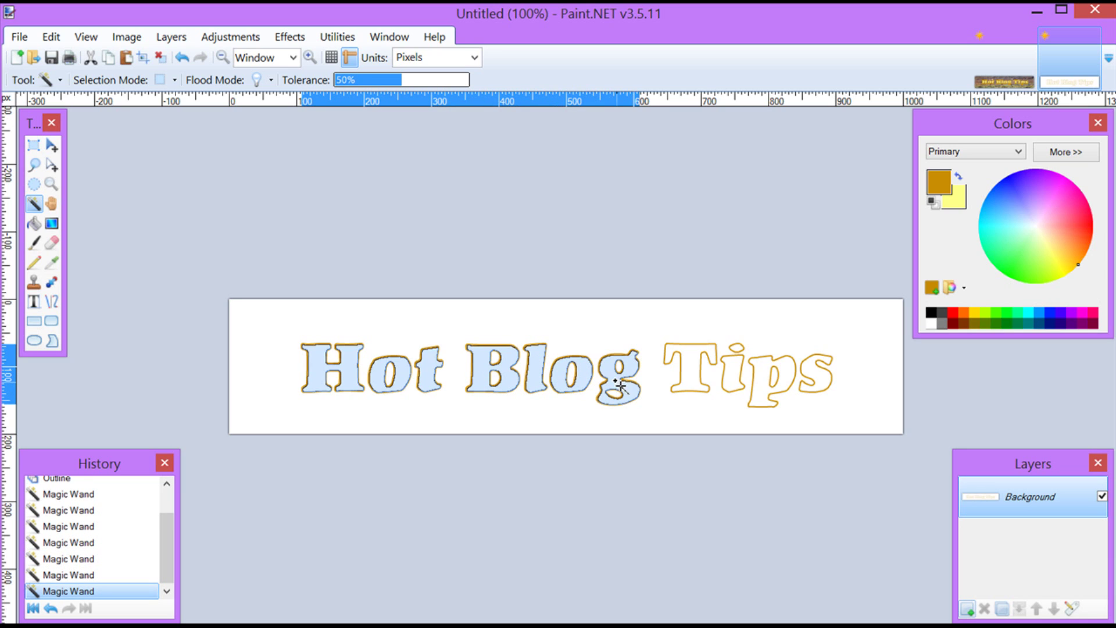
left_click(694, 379, "ctrl")
left_click(739, 375, "ctrl")
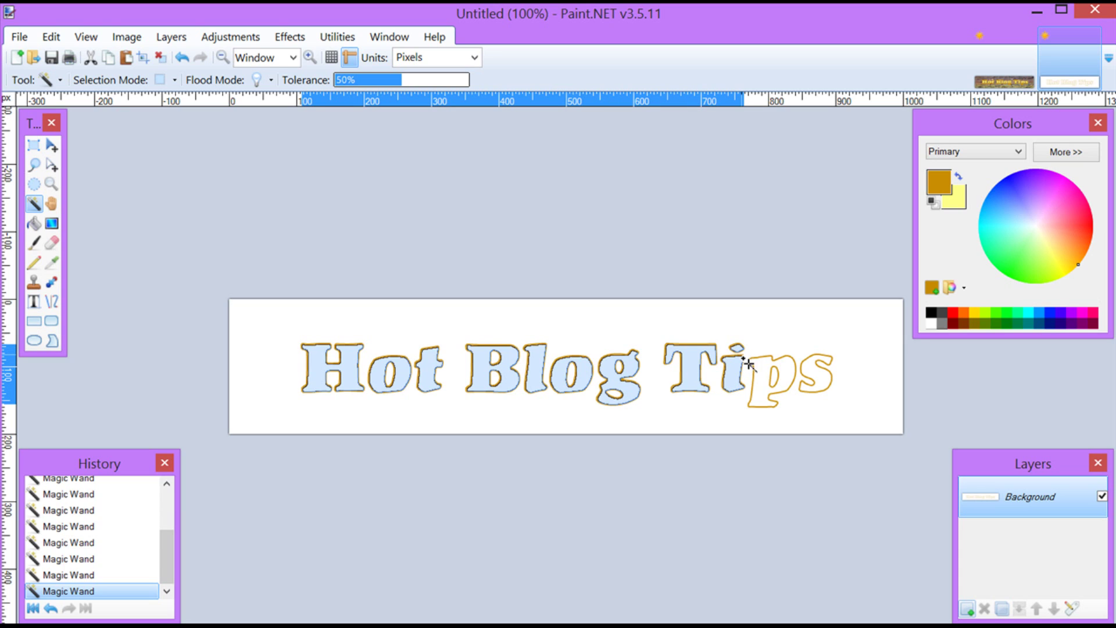
left_click(767, 392, "ctrl")
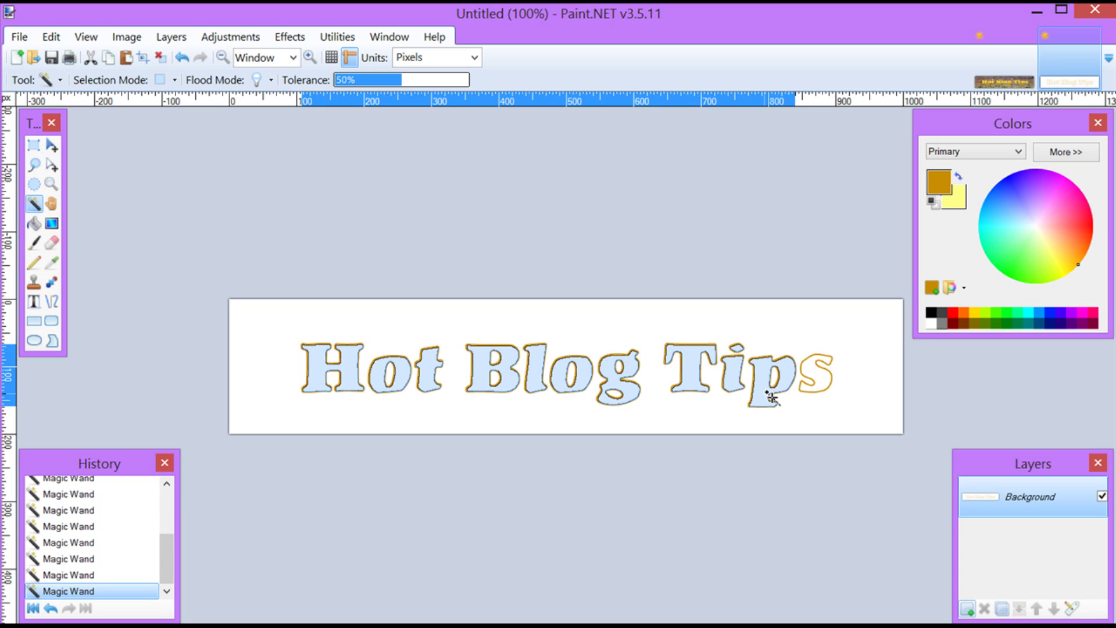
left_click(821, 379, "ctrl")
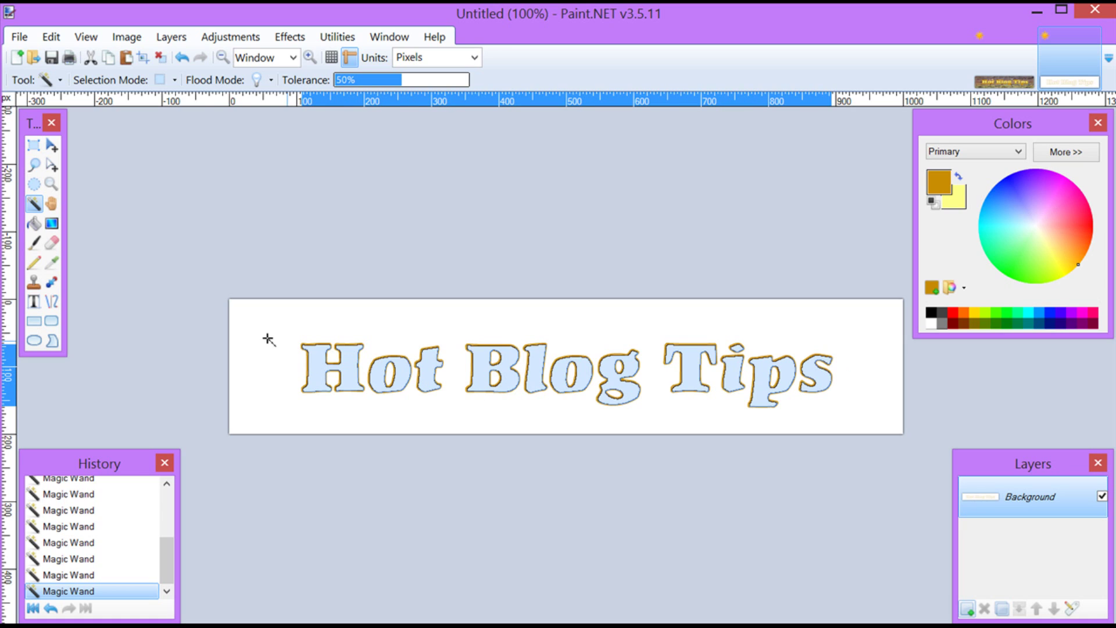
Step: Fill the selected letters with a reflected linear gradient running vertically from the middle of the B to its base
left_click(52, 226)
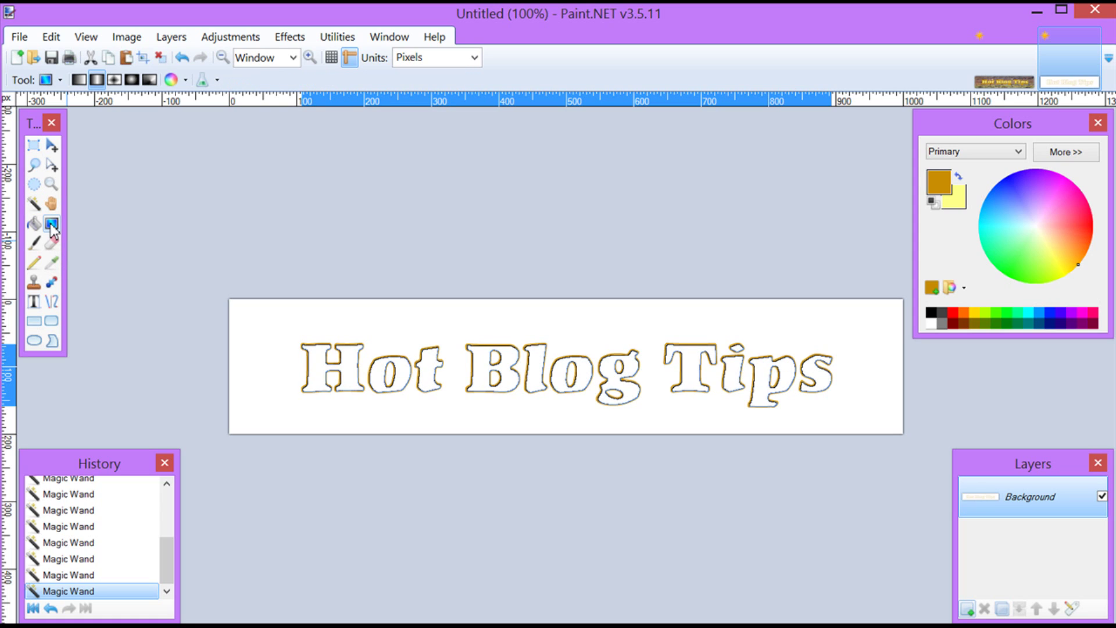
left_click(98, 81)
left_click_drag(484, 370, 491, 391)
left_click_drag(495, 390, 483, 389)
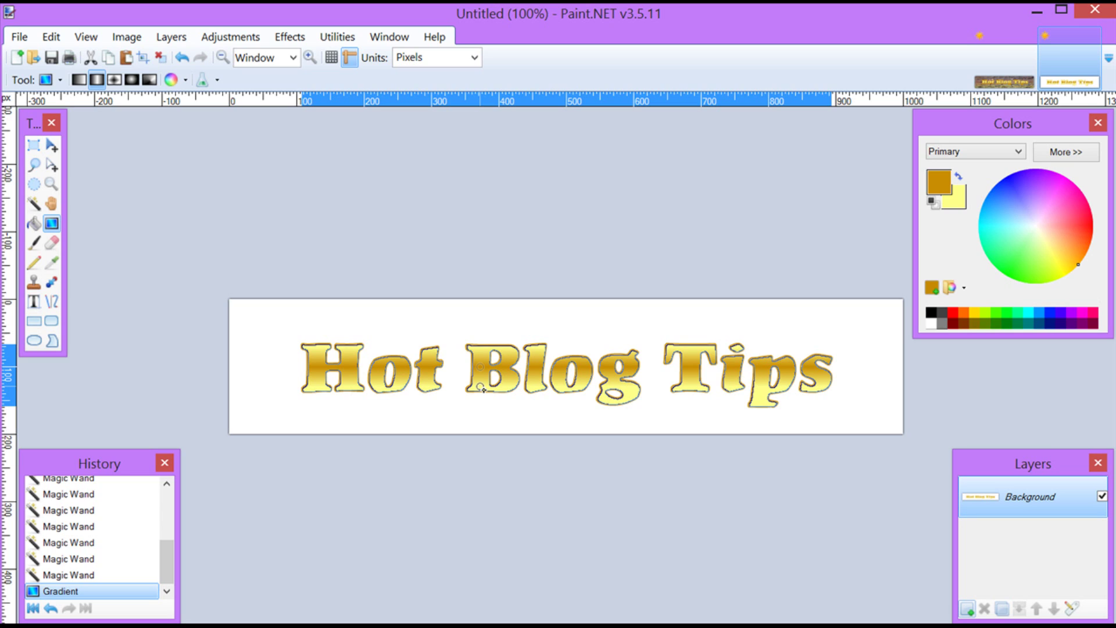
left_click_drag(482, 388, 482, 390)
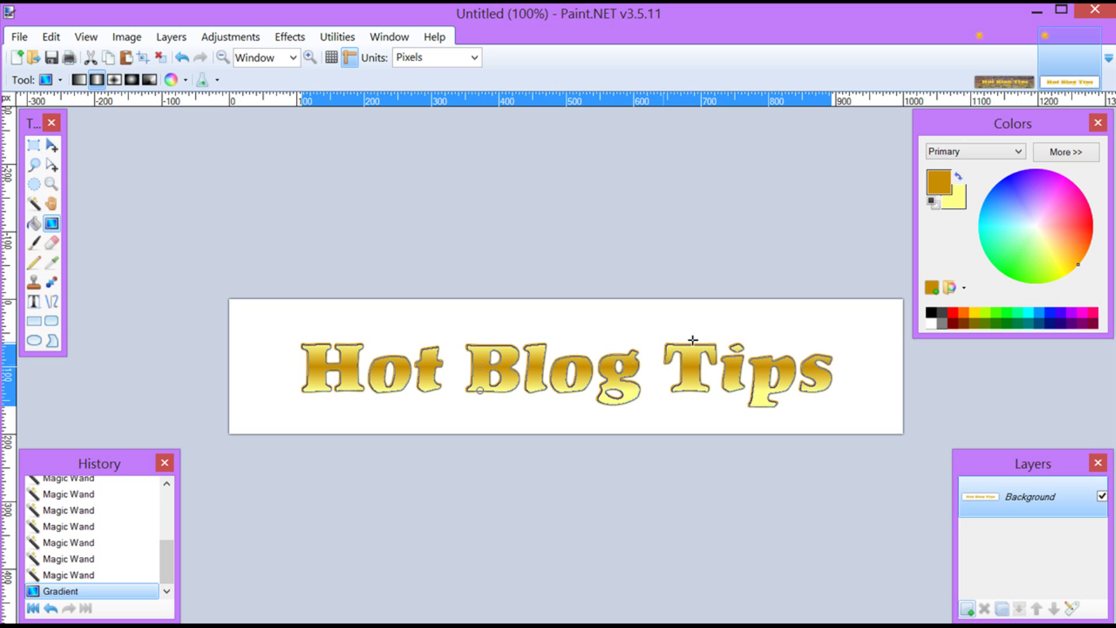
Step: Swap the gradient's primary and secondary colours so pale yellow lies in the centre, and deselect the letters
left_click(958, 178)
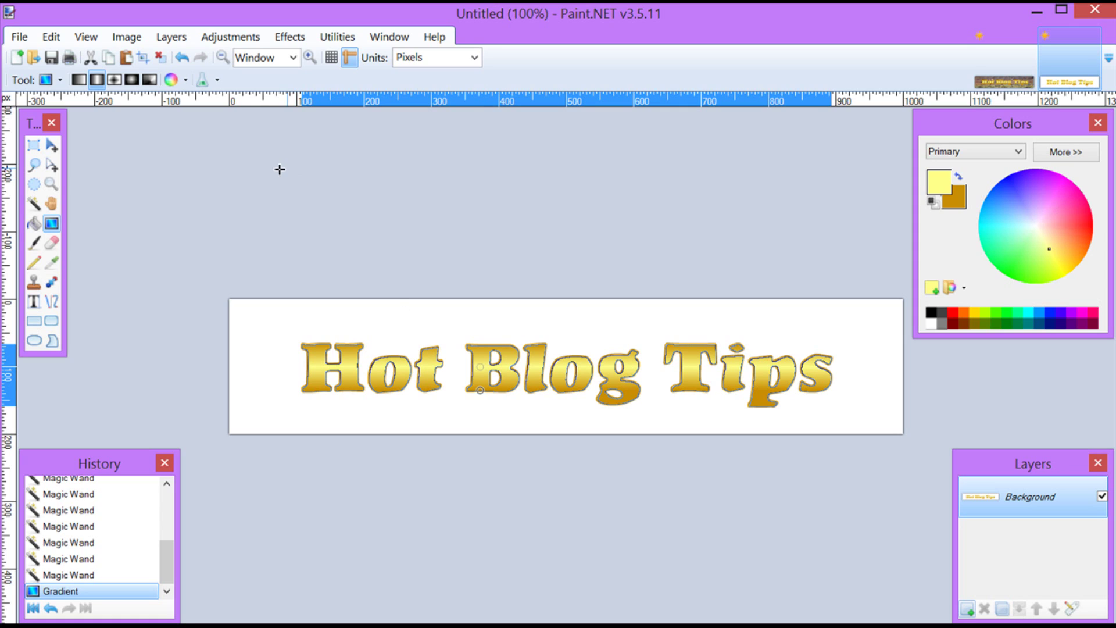
left_click(162, 60)
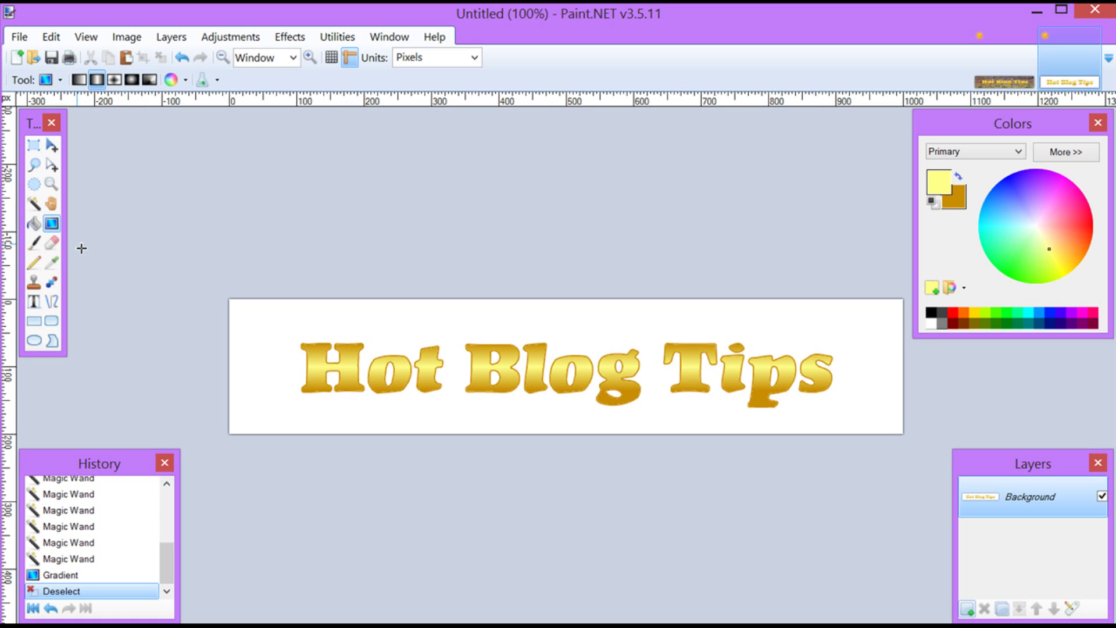
Step: Erase the white background around the lettering and inside the holes of the letters, using Magic Wand selections
left_click(34, 204)
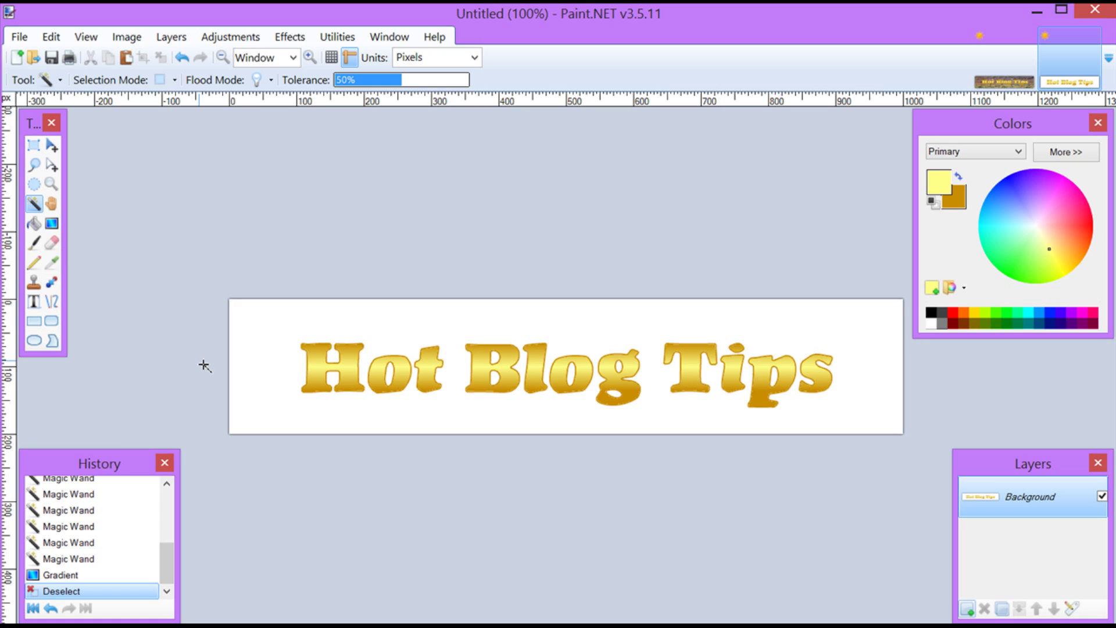
left_click(271, 382)
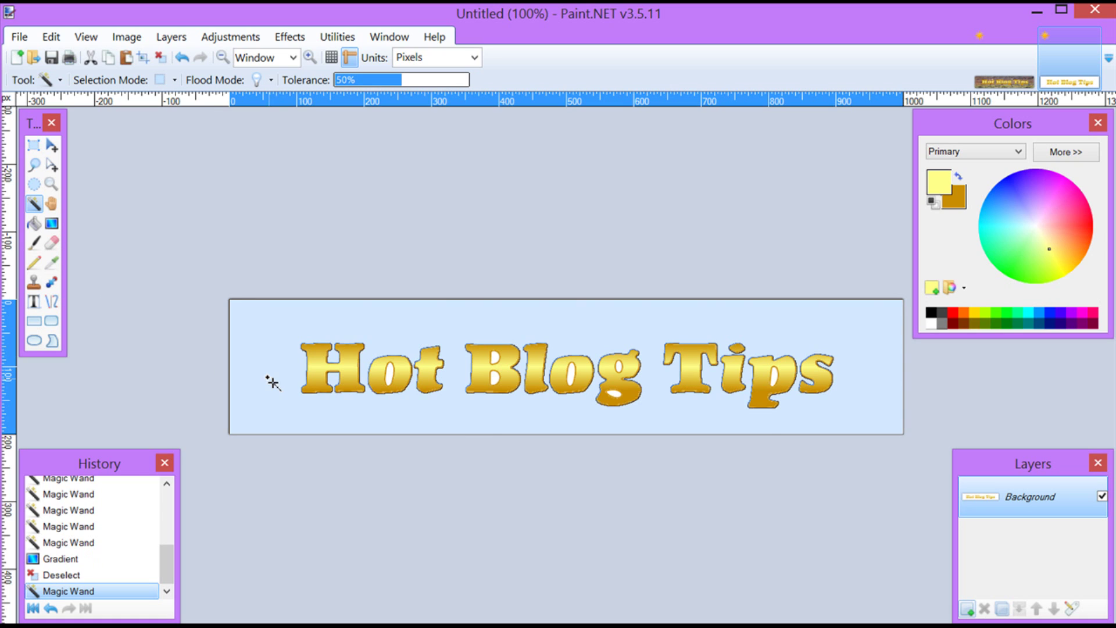
left_click(393, 379)
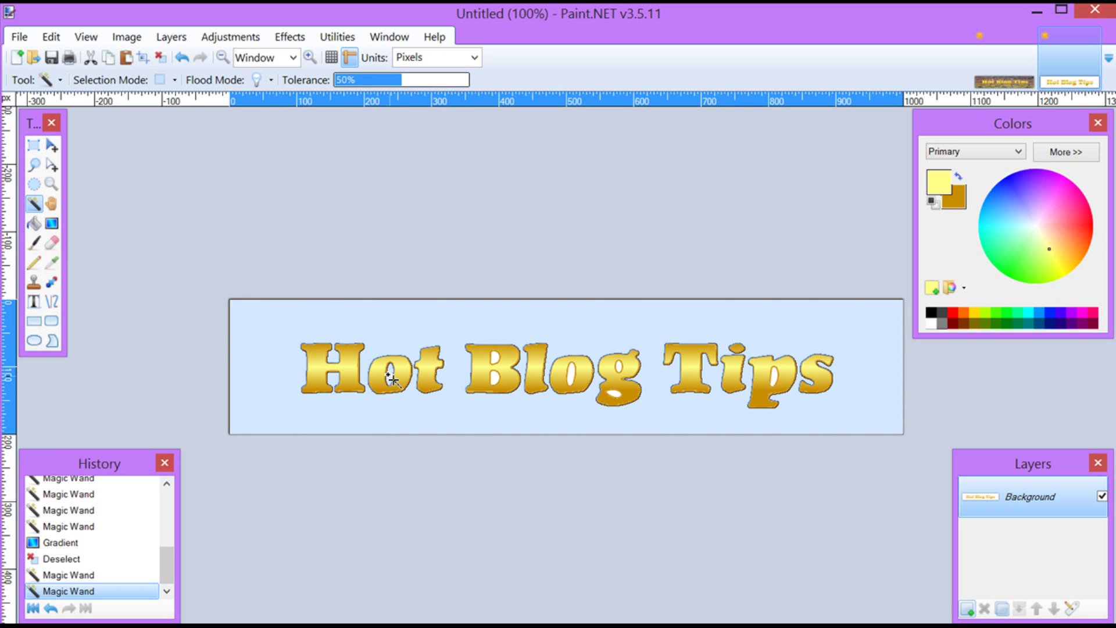
left_click(494, 379)
left_click(496, 359)
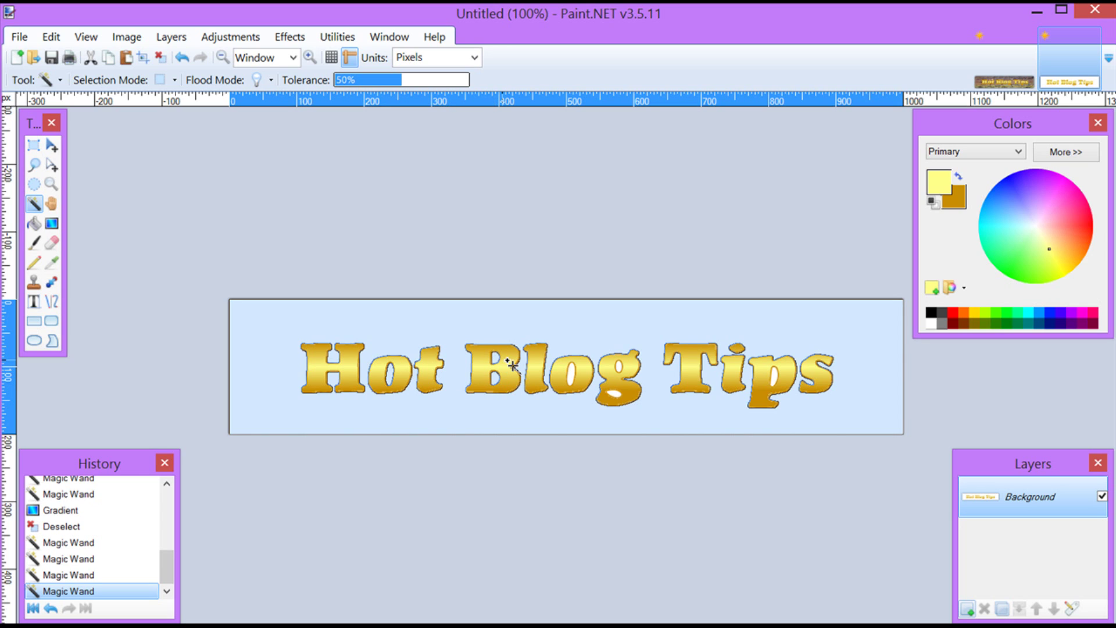
left_click(567, 376)
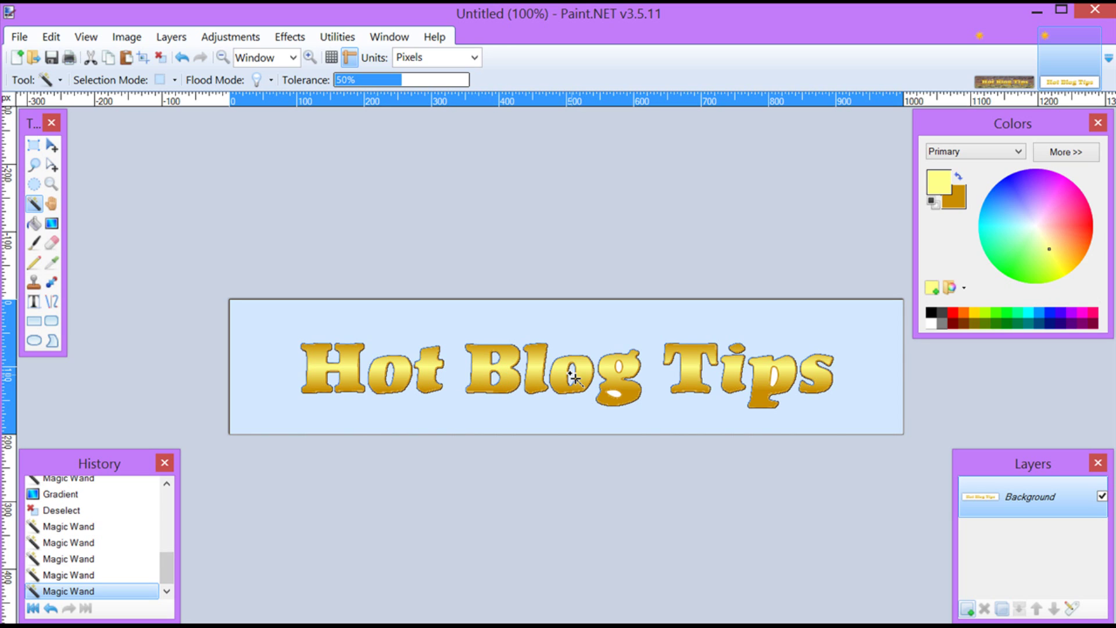
left_click(617, 398)
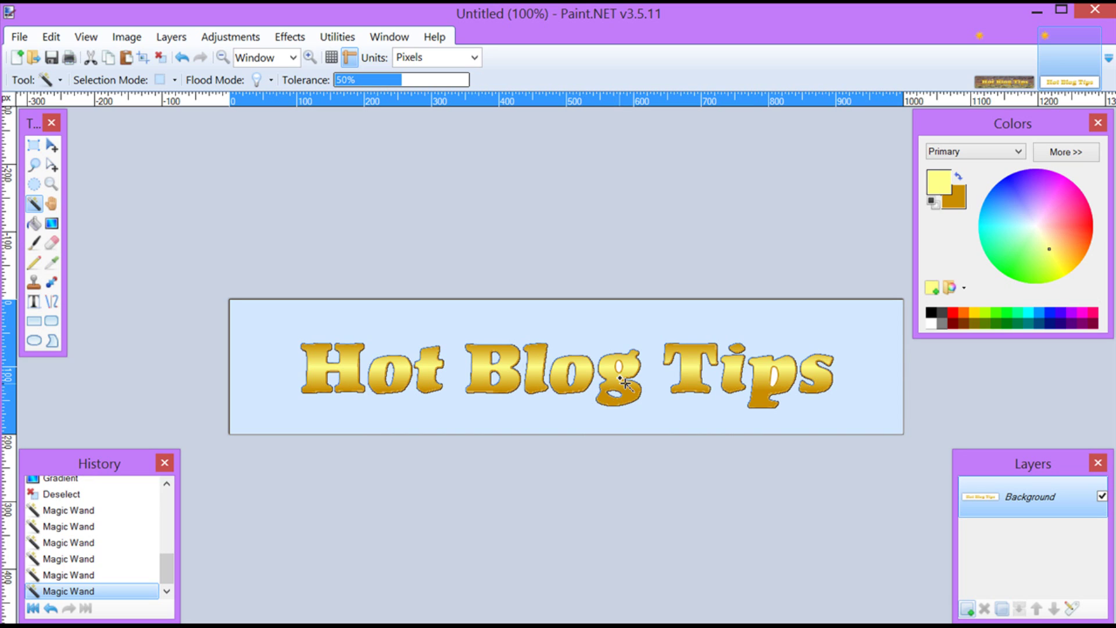
left_click(619, 368)
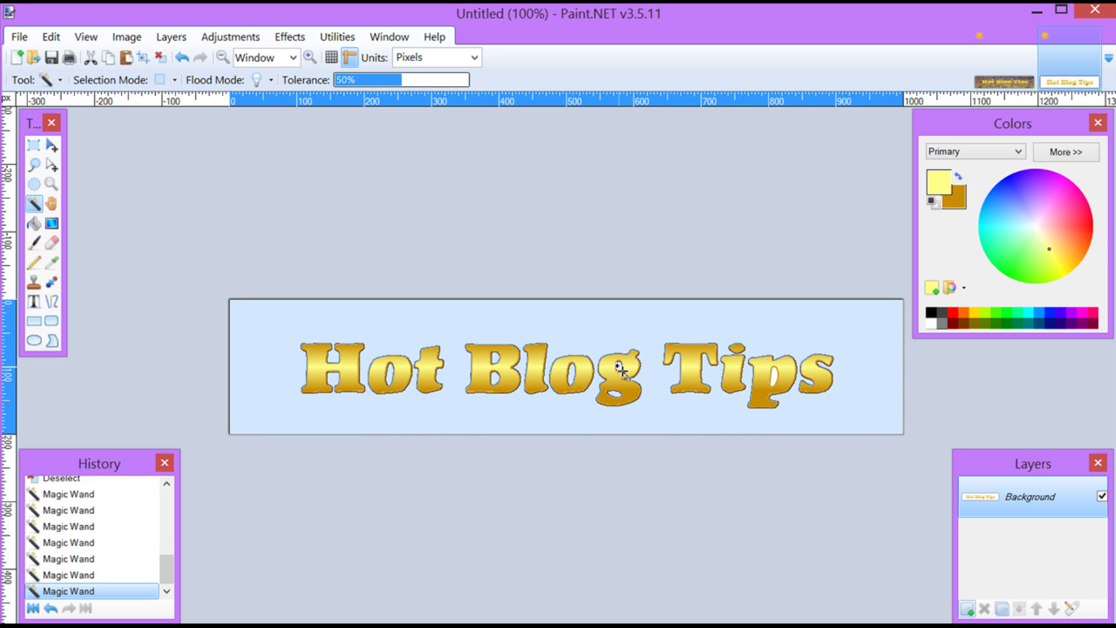
left_click(776, 379)
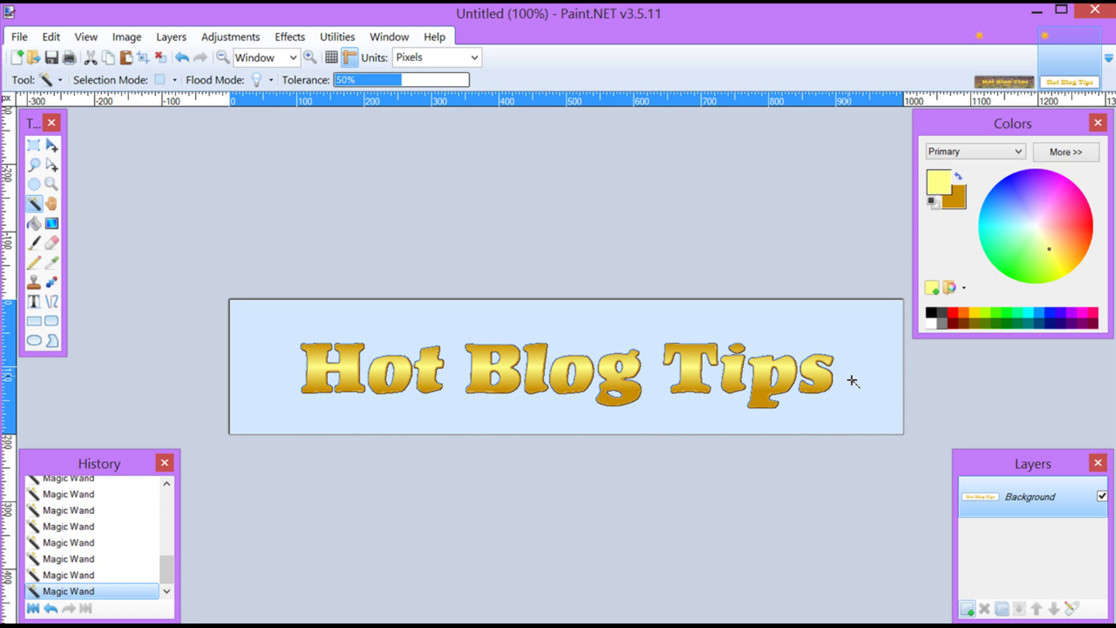
key("Delete")
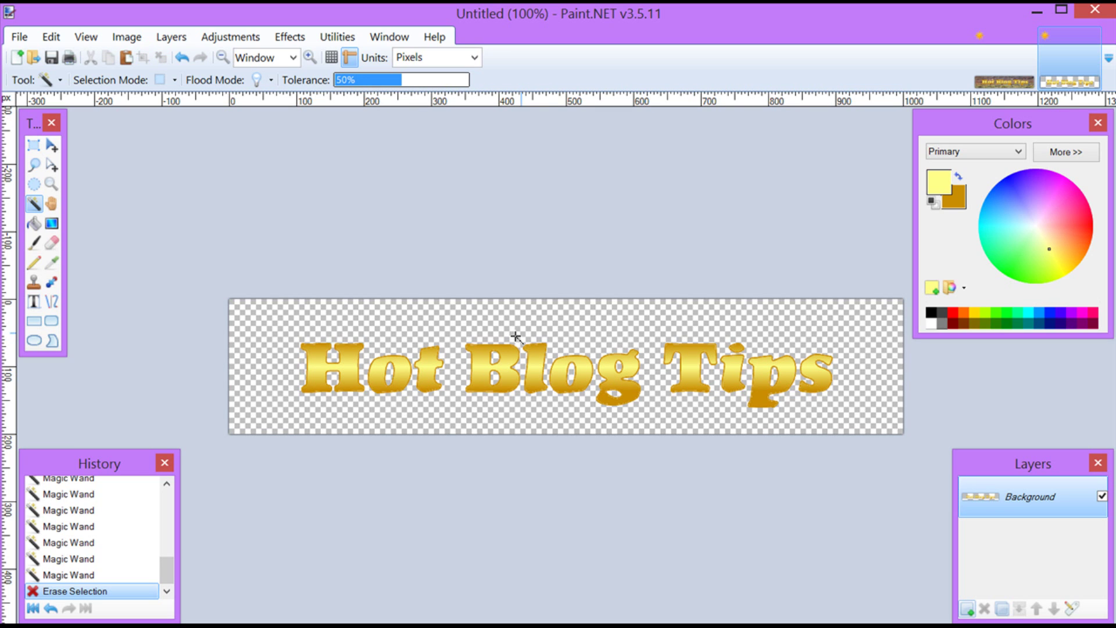
Step: Save the transparent logo to the Desktop as a 32-bit PNG named "HBT Logo 1"
left_click(19, 36)
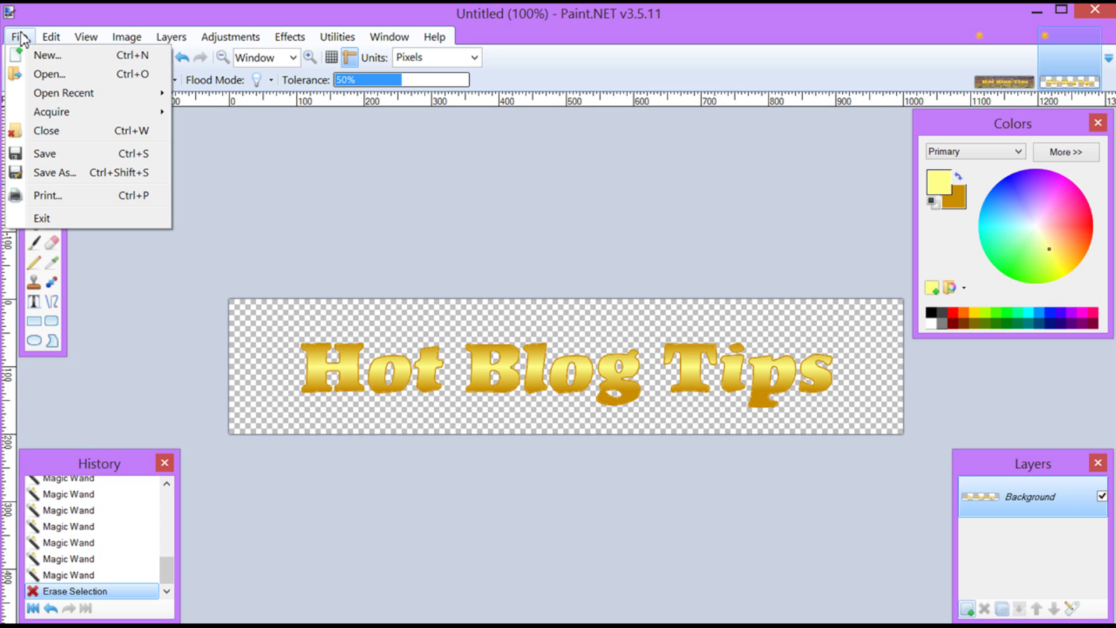
left_click(35, 172)
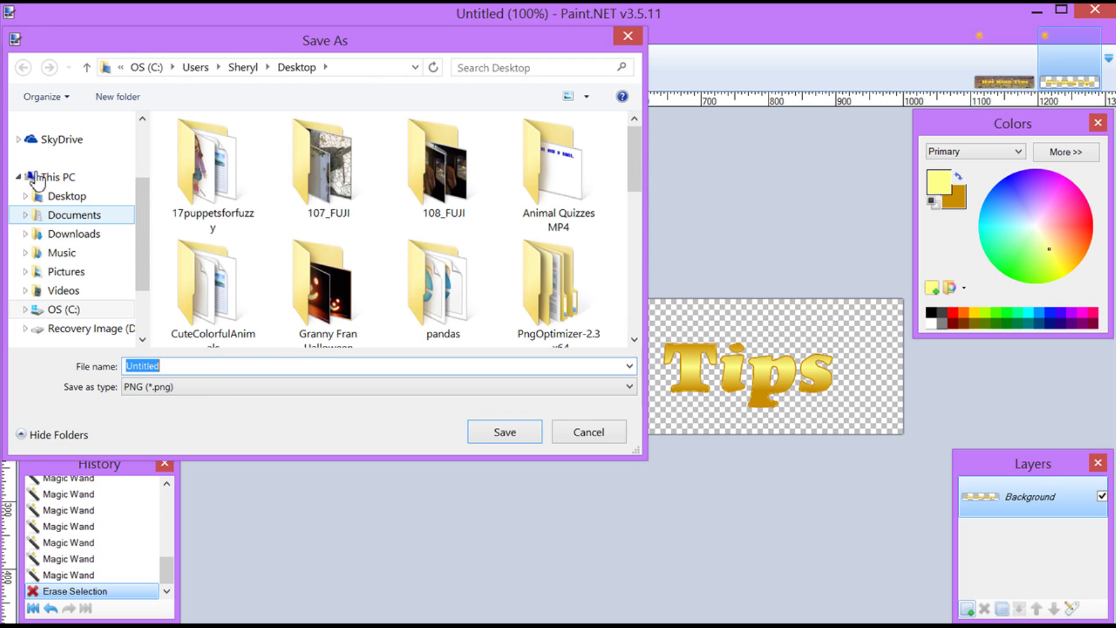
key("BackSpace")
type("H")
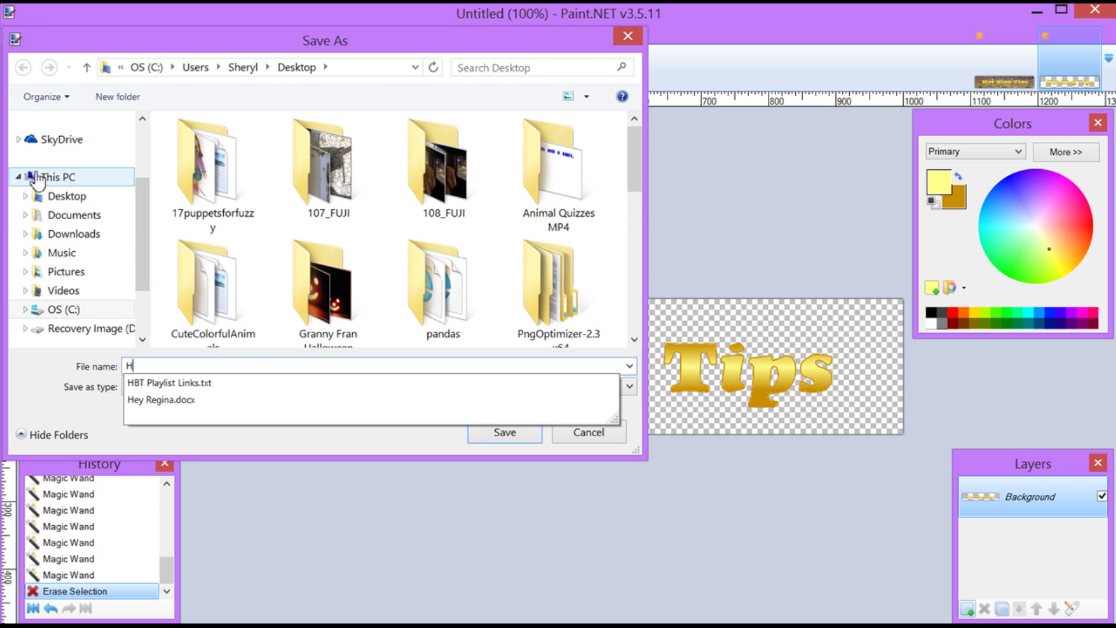
type("BT Logo 1")
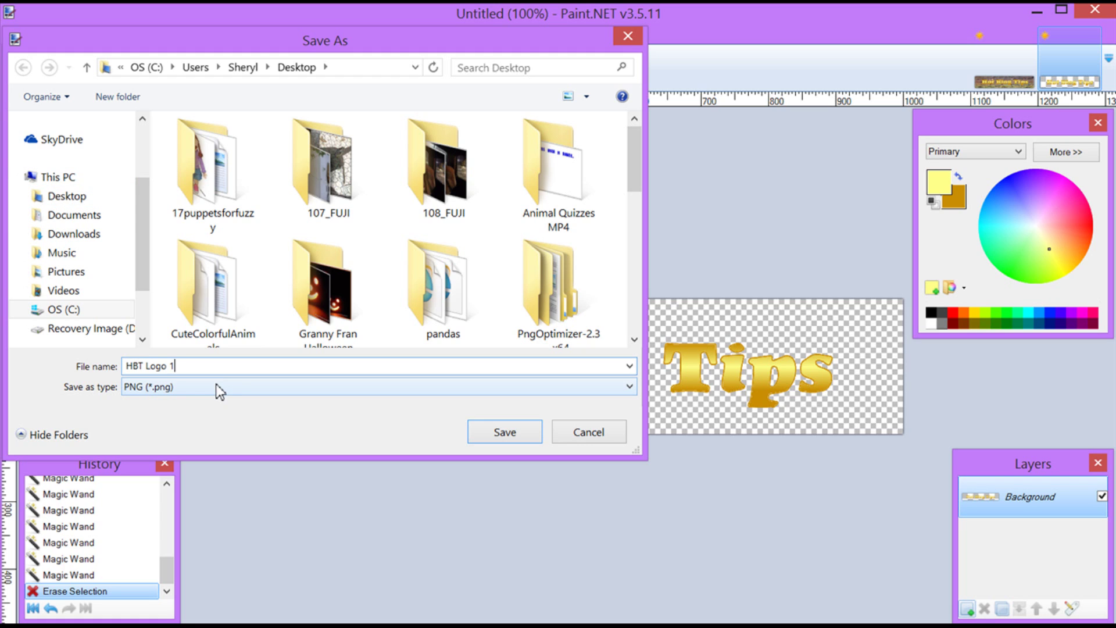
left_click(481, 440)
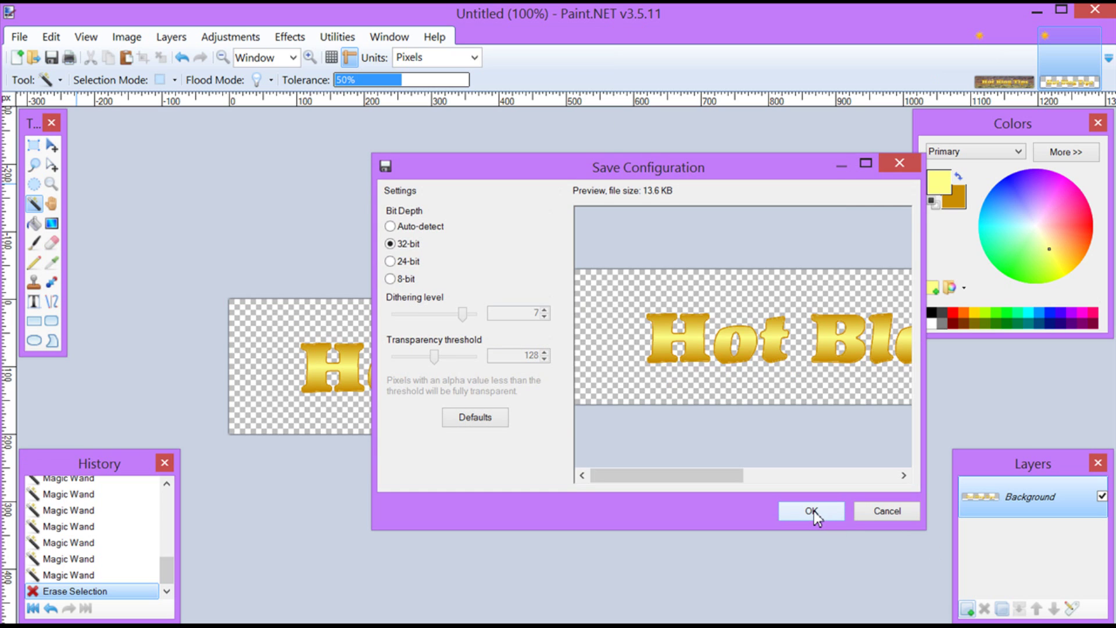
left_click(811, 511)
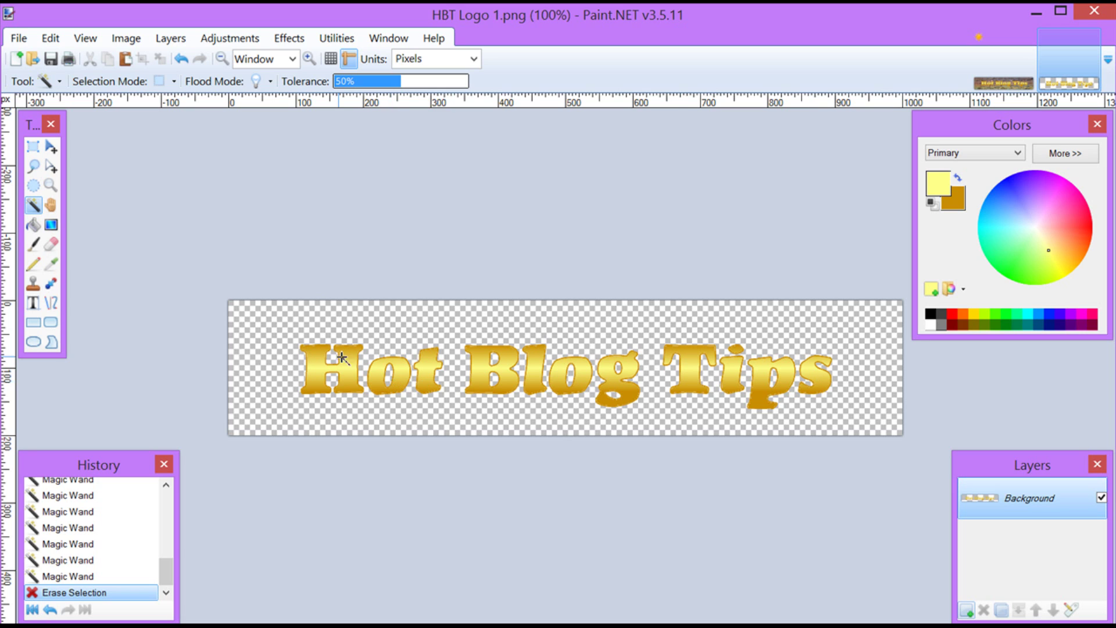
Step: Open the header background image "gradient back.jpg" from the Desktop
left_click(19, 38)
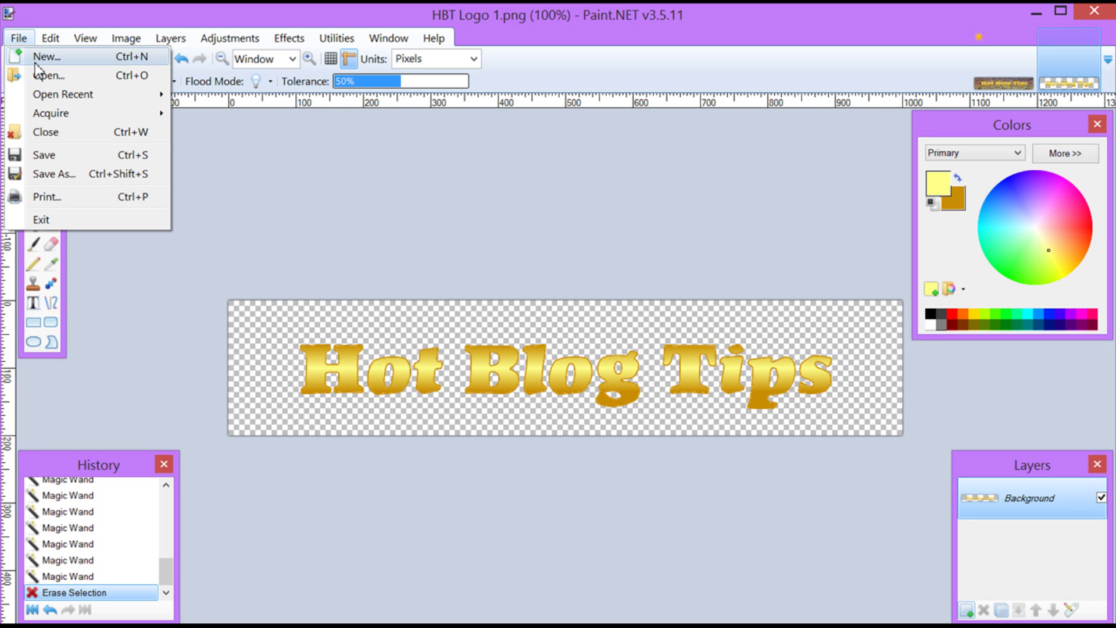
left_click(26, 74)
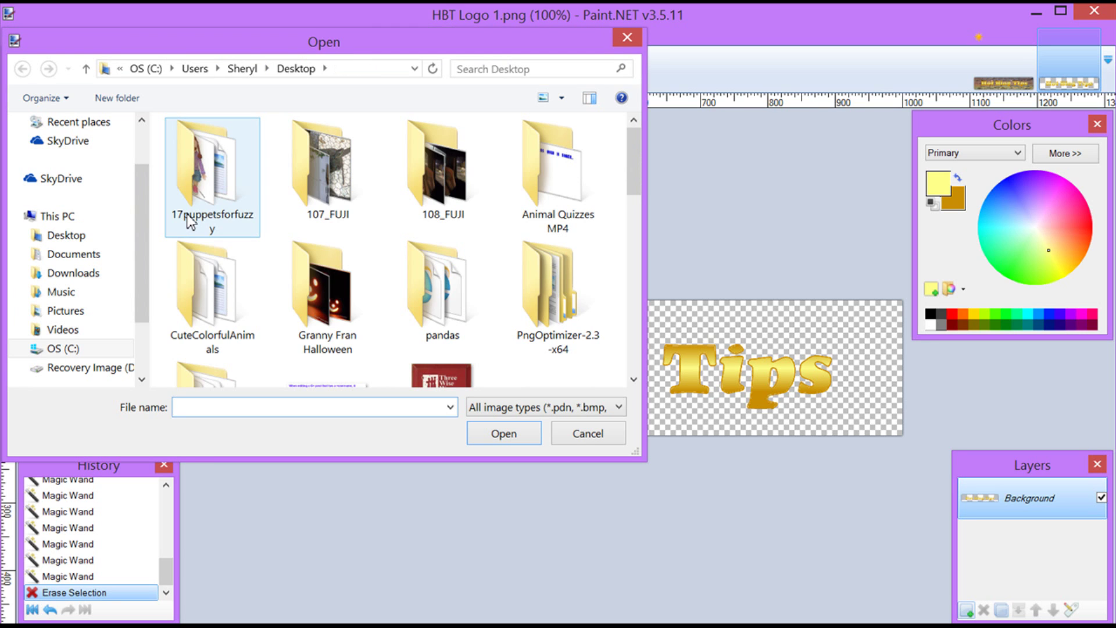
type("gra")
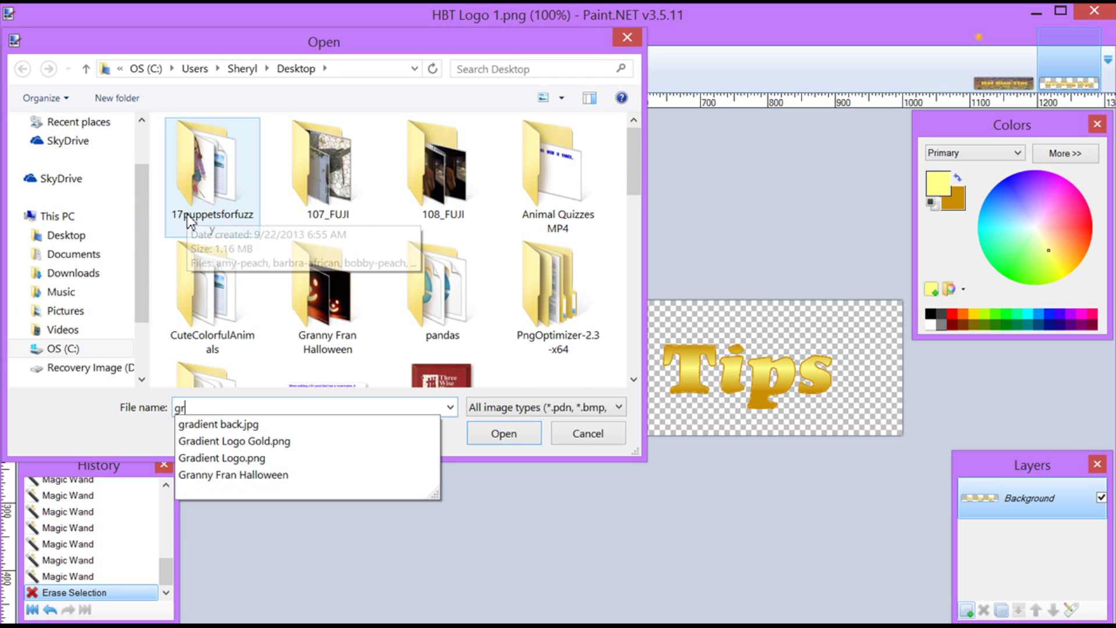
left_click(264, 422)
left_click(499, 442)
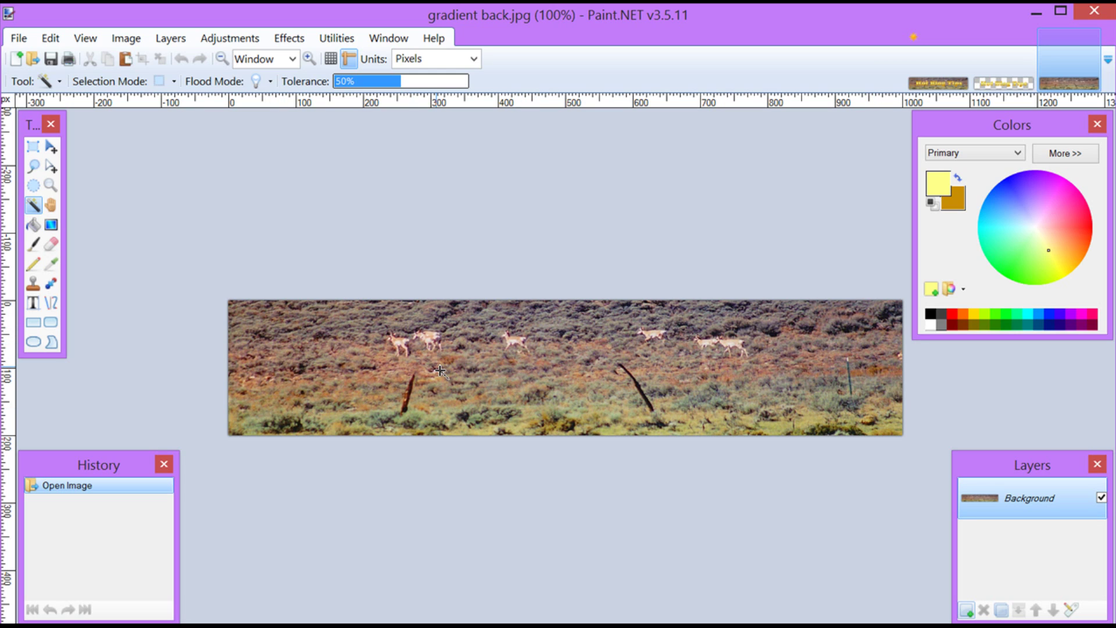
Step: Import "HBT Logo 1.png" as a new layer over the header image and nudge the lettering slightly into position
left_click(165, 39)
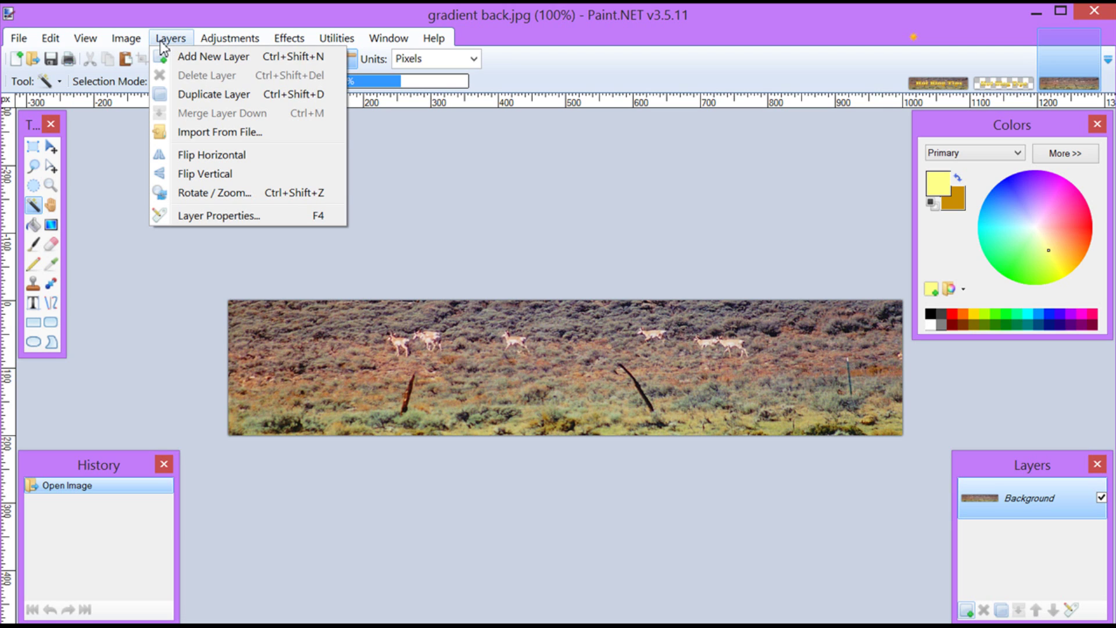
left_click(177, 138)
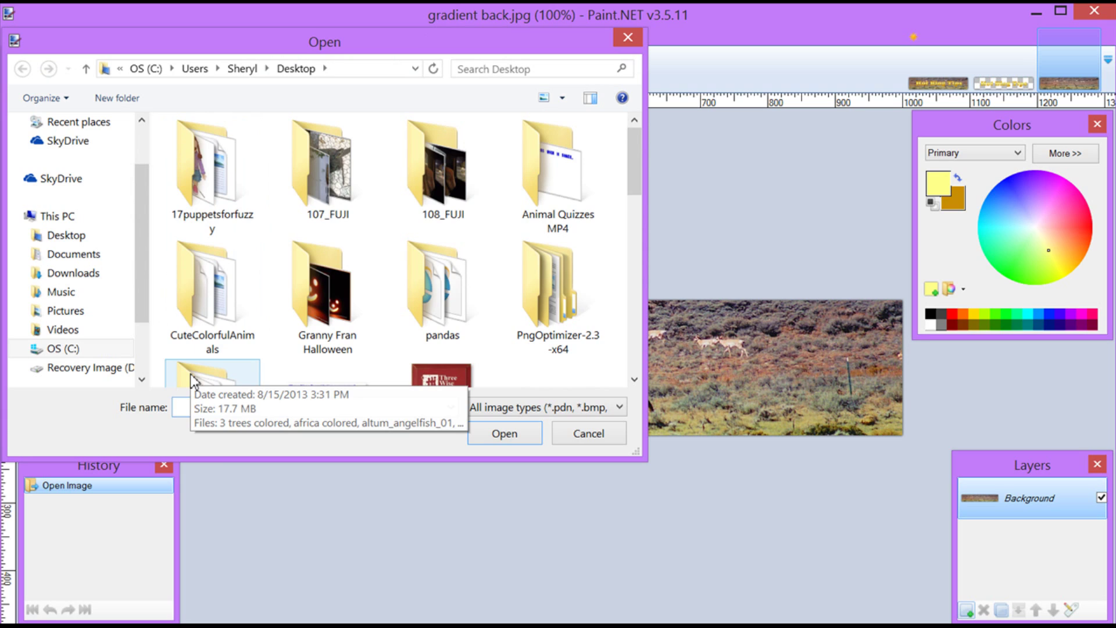
type("hbt")
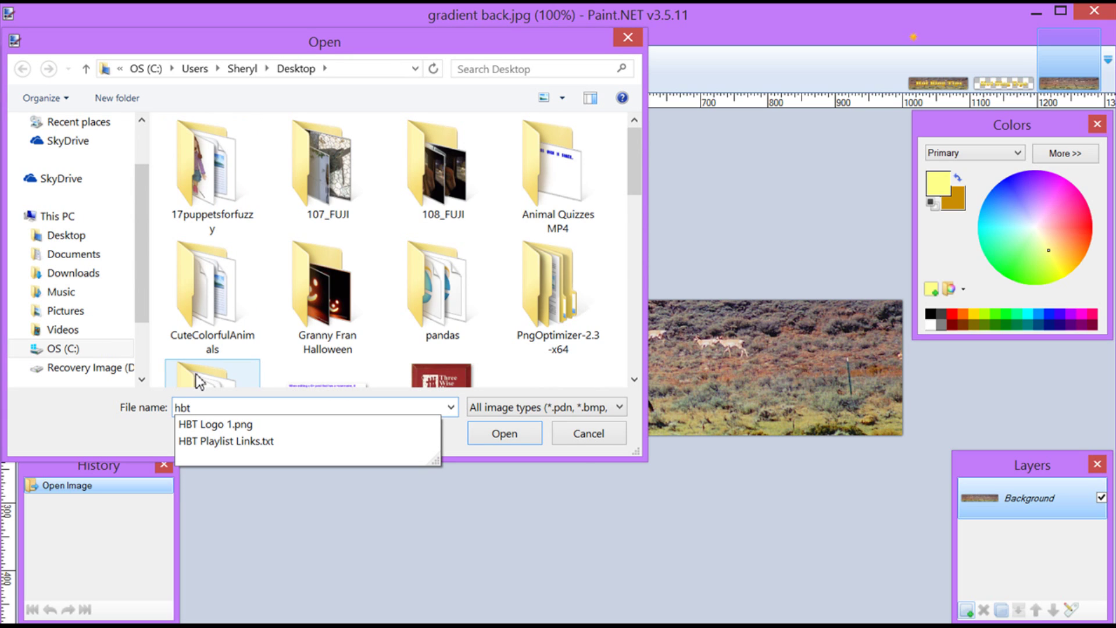
left_click(237, 425)
left_click(501, 437)
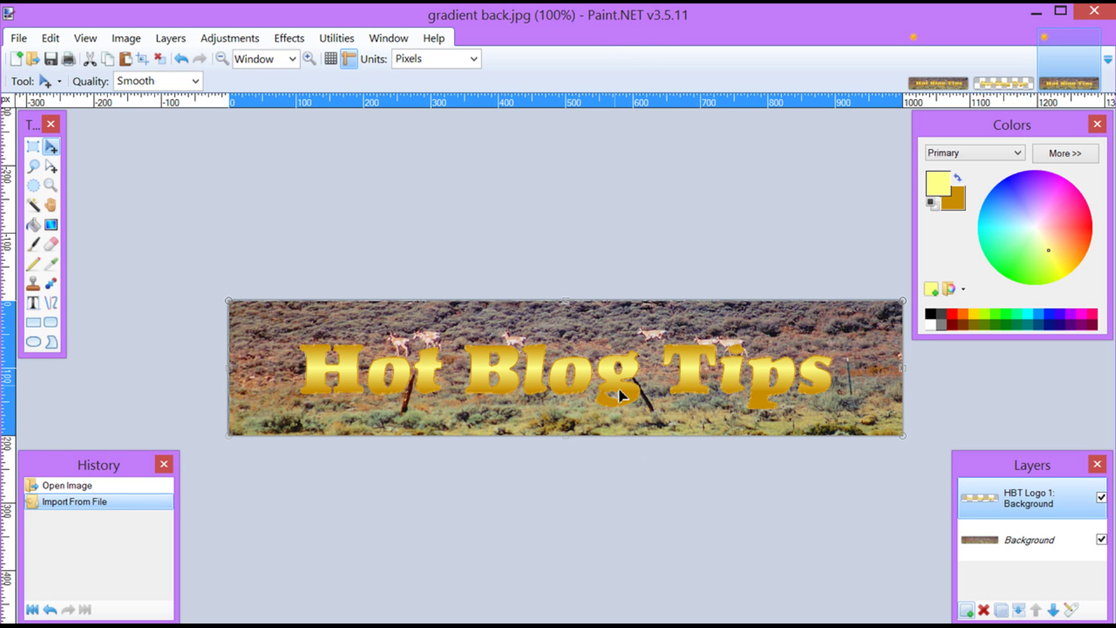
mouse_move(618, 390)
left_mouse_down()
mouse_move(642, 379)
mouse_move(619, 386)
left_mouse_up()
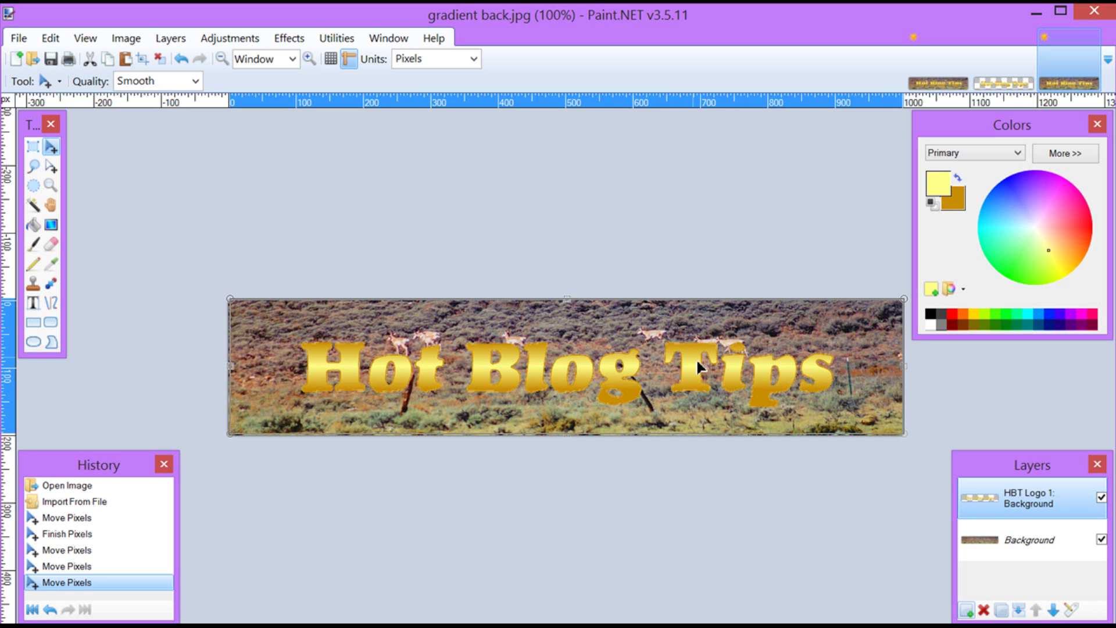
Step: Save the combined header to the Desktop as a PNG named "HBT logo done", flattening its layers
left_click(19, 37)
left_click(48, 174)
key("BackSpace")
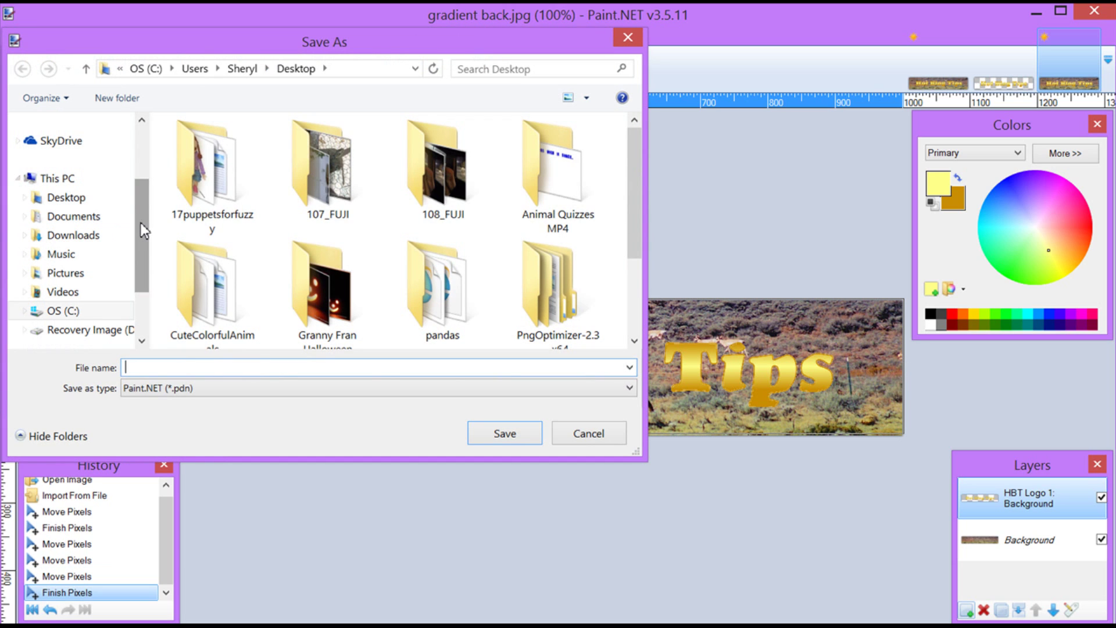
type("HBT logo done")
left_click(241, 388)
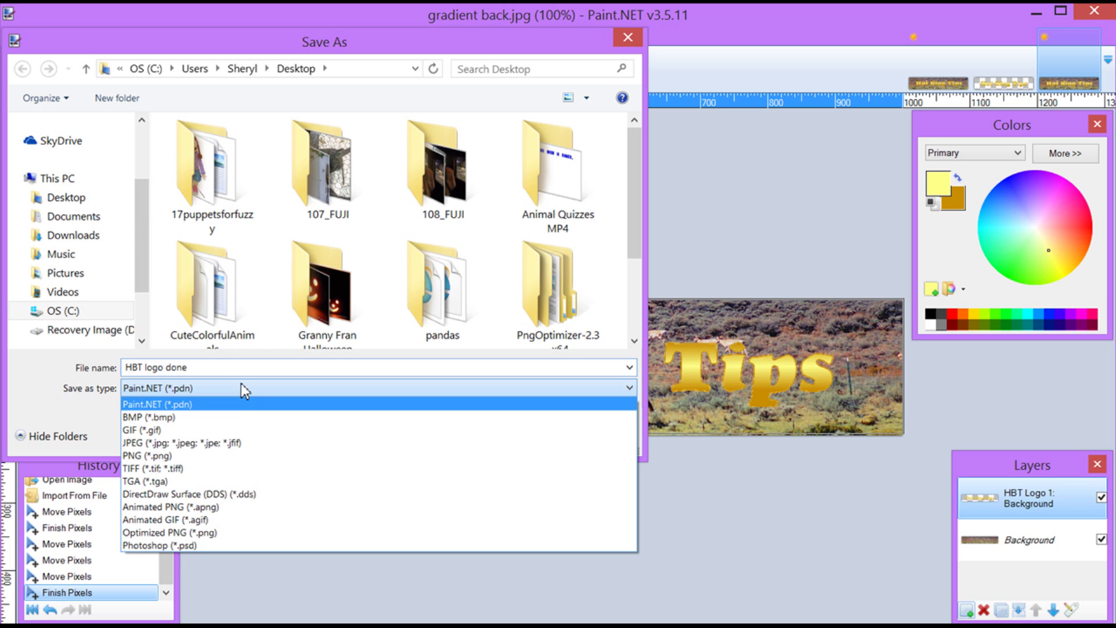
left_click(236, 456)
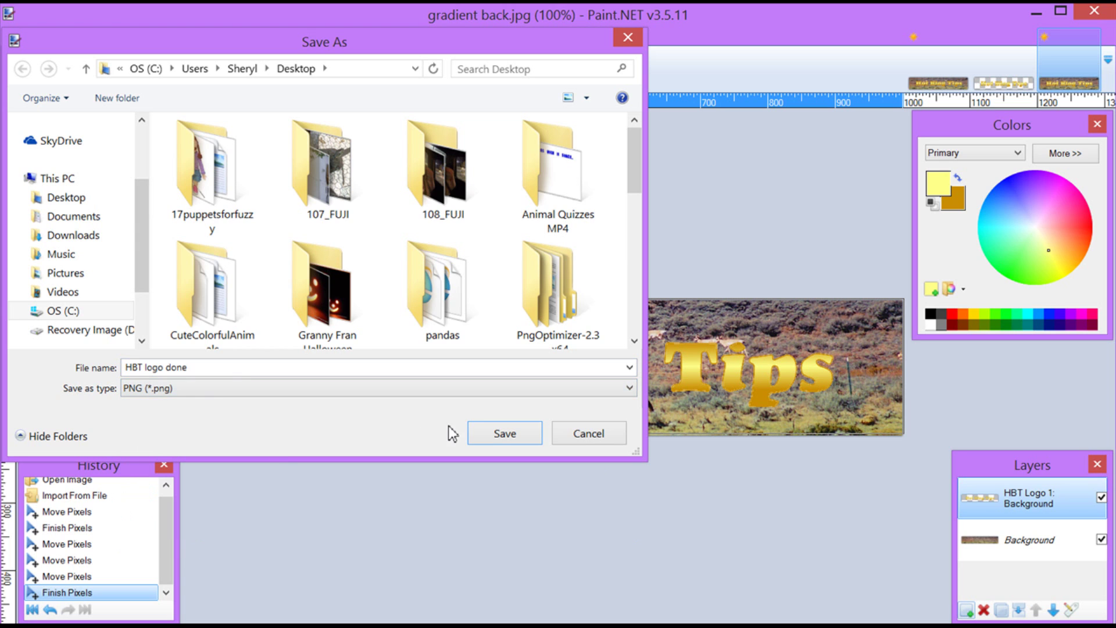
left_click(504, 434)
left_click(812, 513)
left_click(607, 355)
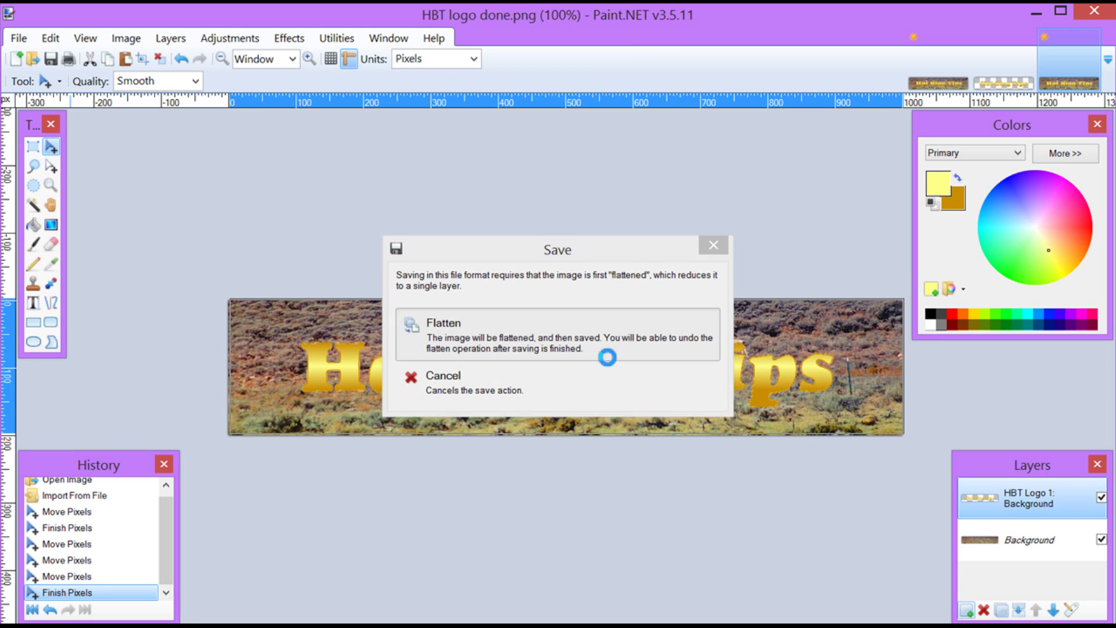
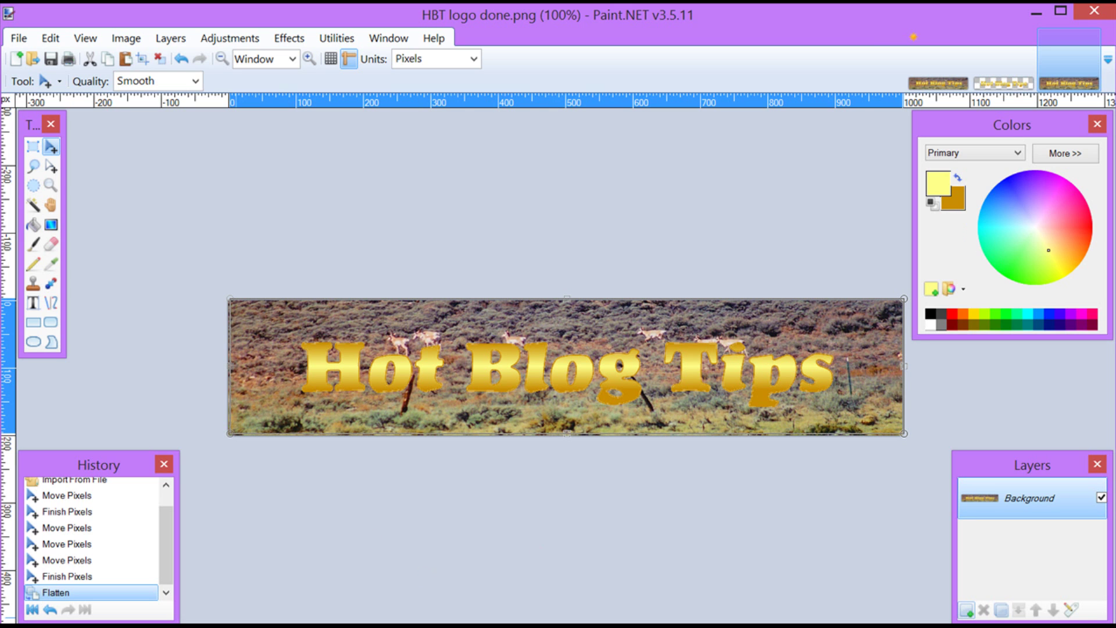
Step: Switch to Firefox, sample a dark gold from the gold foil image with the eyedropper, and copy its hex code CA9002
key("alt+Tab")
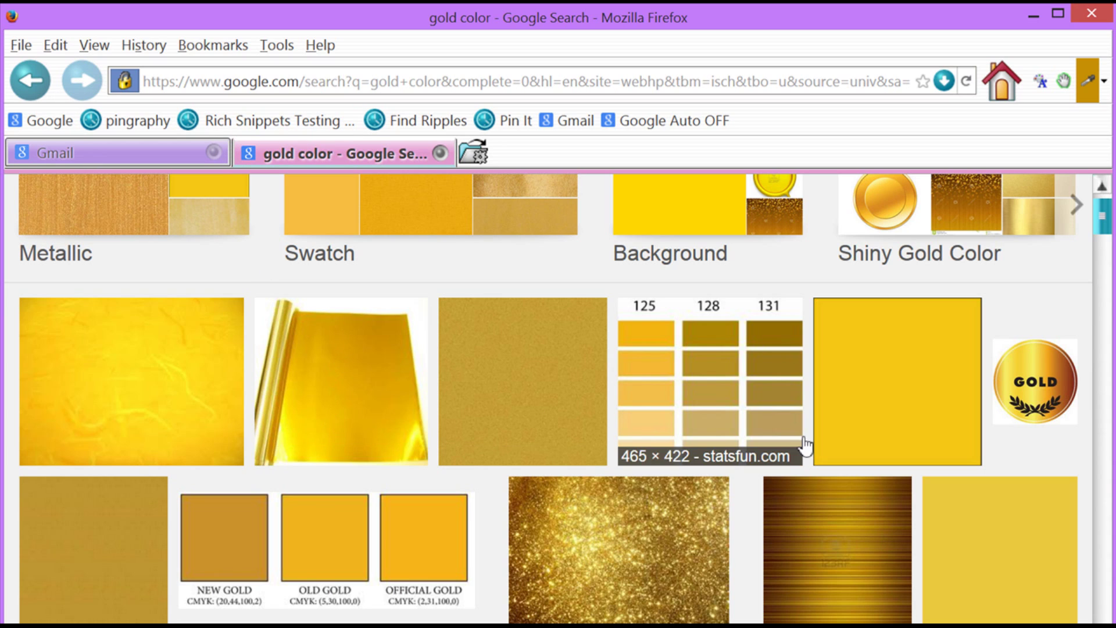
scroll(995, 482, "down", 5)
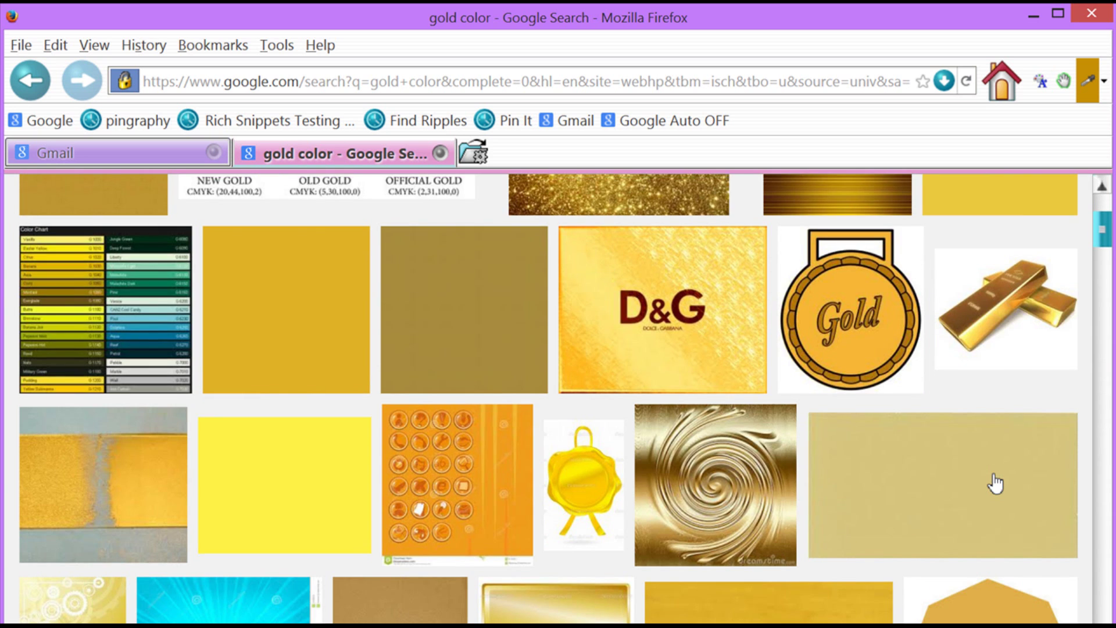
scroll(995, 481, "up", 5)
scroll(988, 474, "up", 2)
scroll(982, 475, "down", 2)
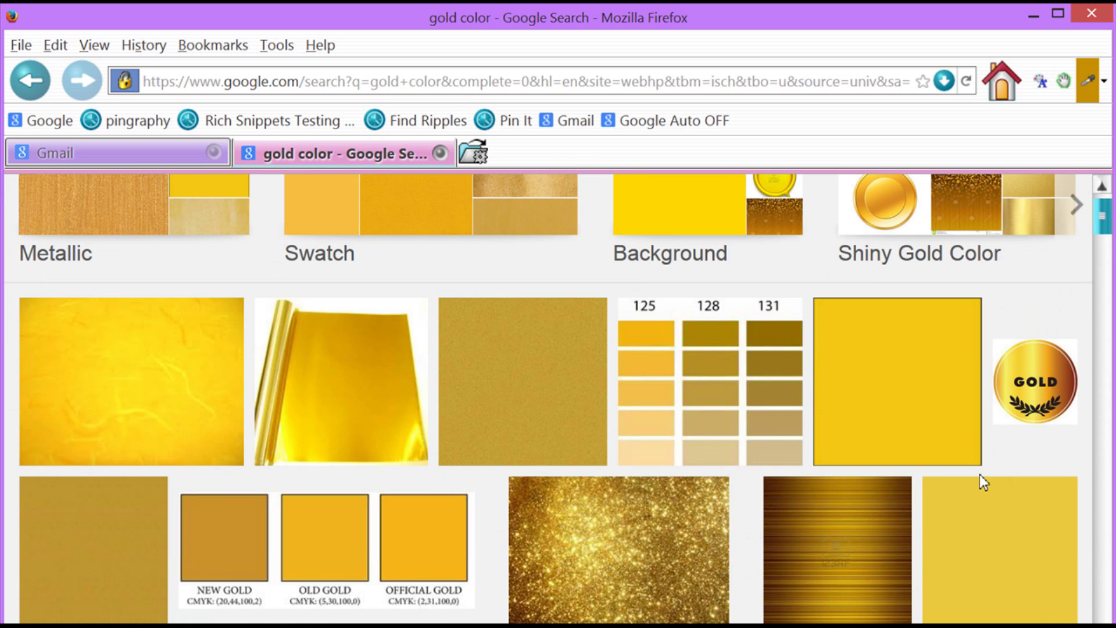
left_click(1091, 89)
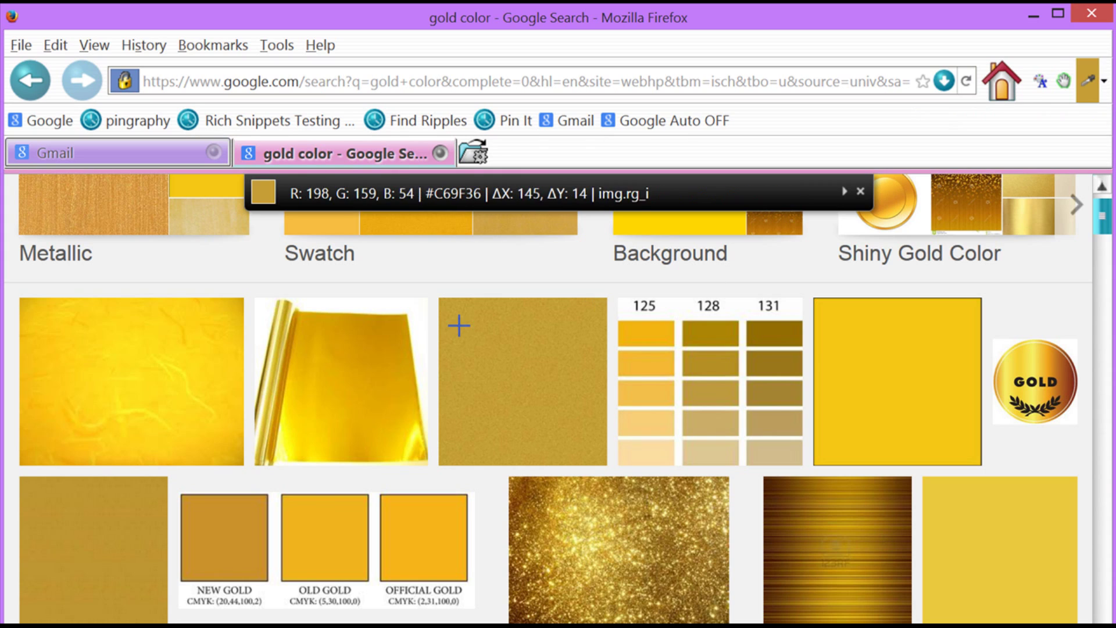
left_click(401, 326)
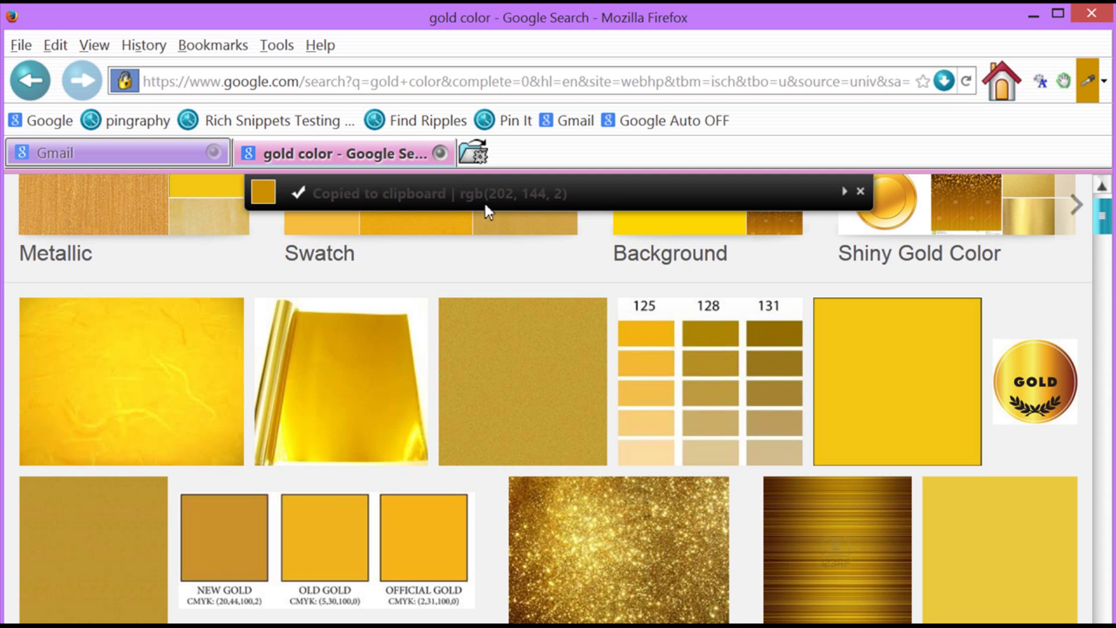
left_click(1104, 82)
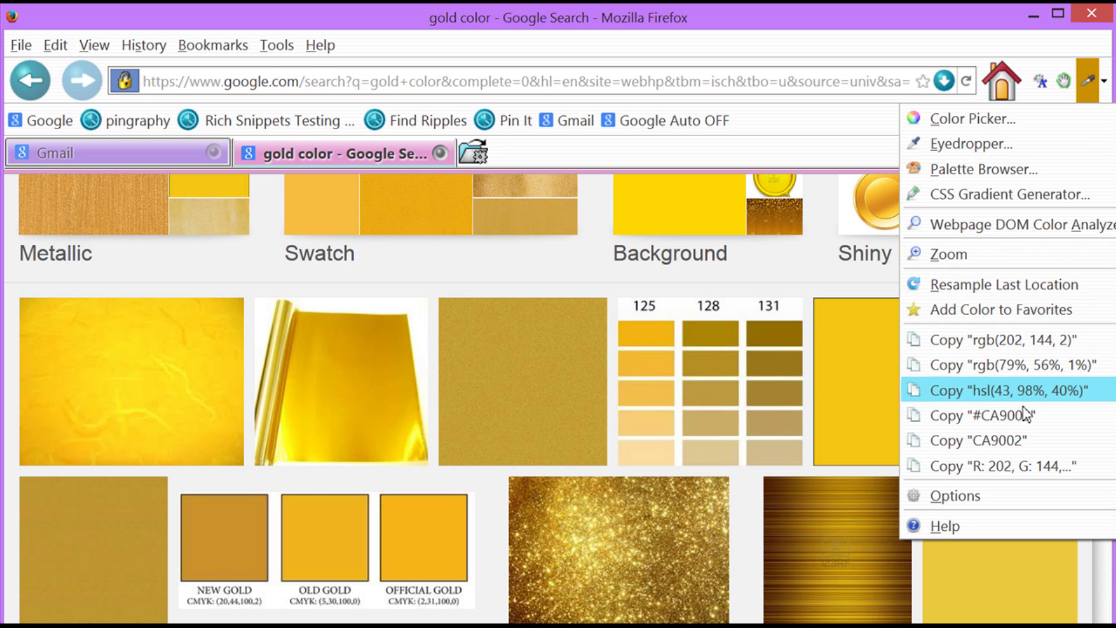
left_click(1020, 441)
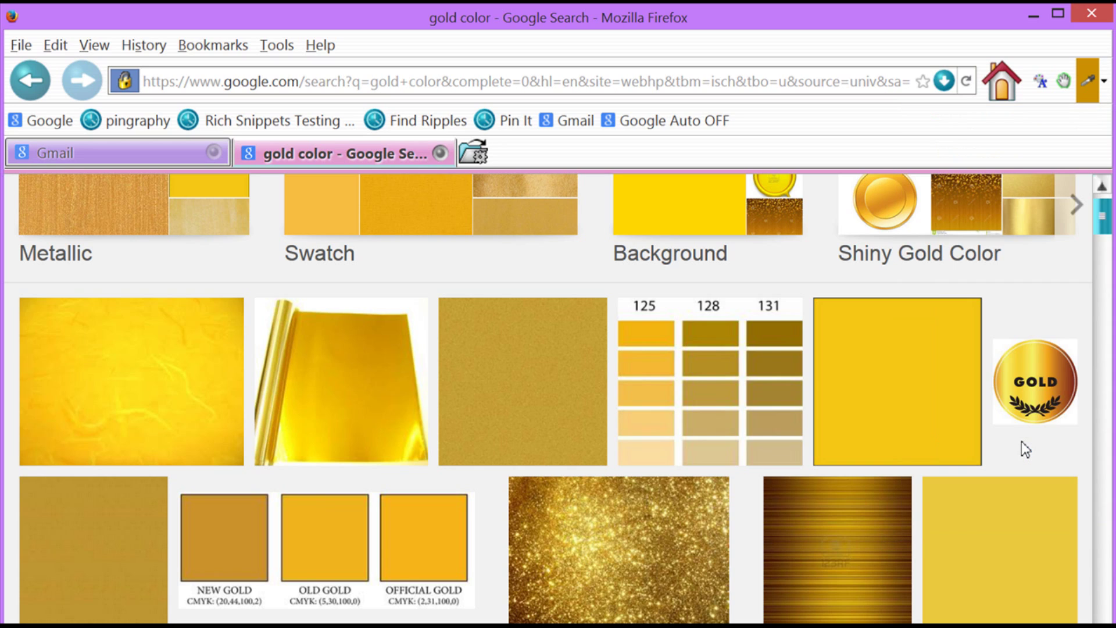
left_click(1104, 82)
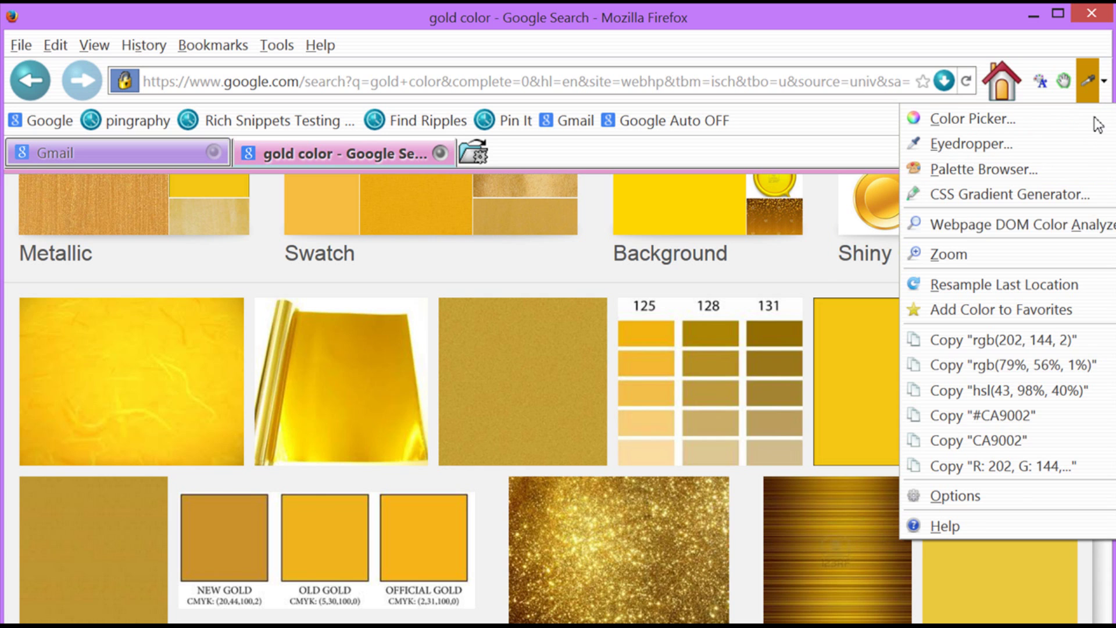
left_click(986, 438)
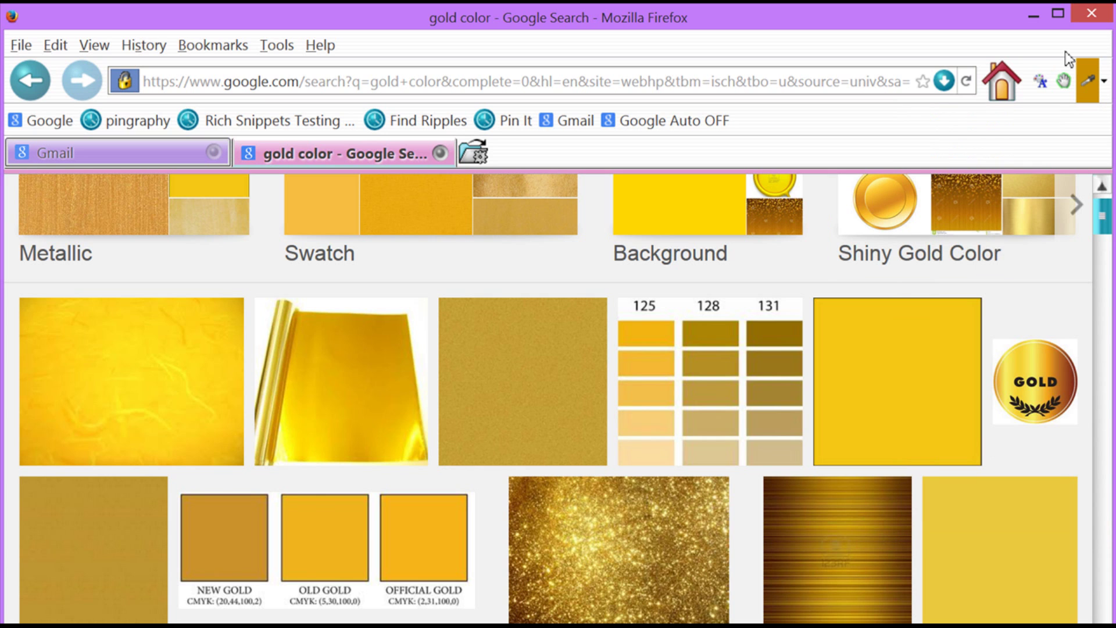
Step: Switch back to Paint.NET, make the secondary colour active and expand the colour settings to show its hex value
left_click(1031, 14)
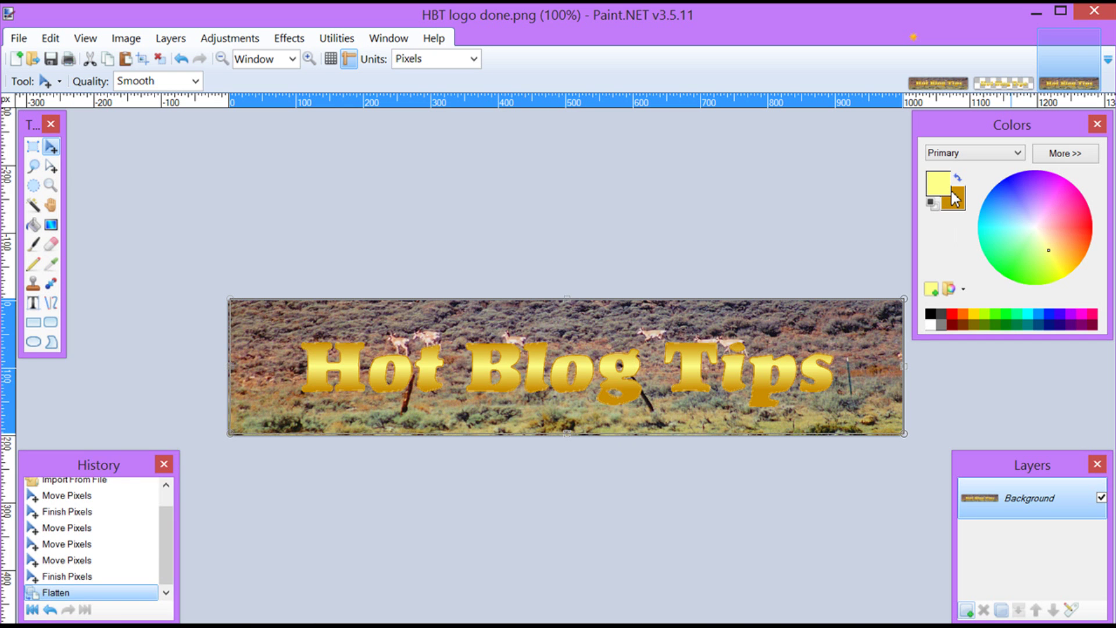
left_click(956, 197)
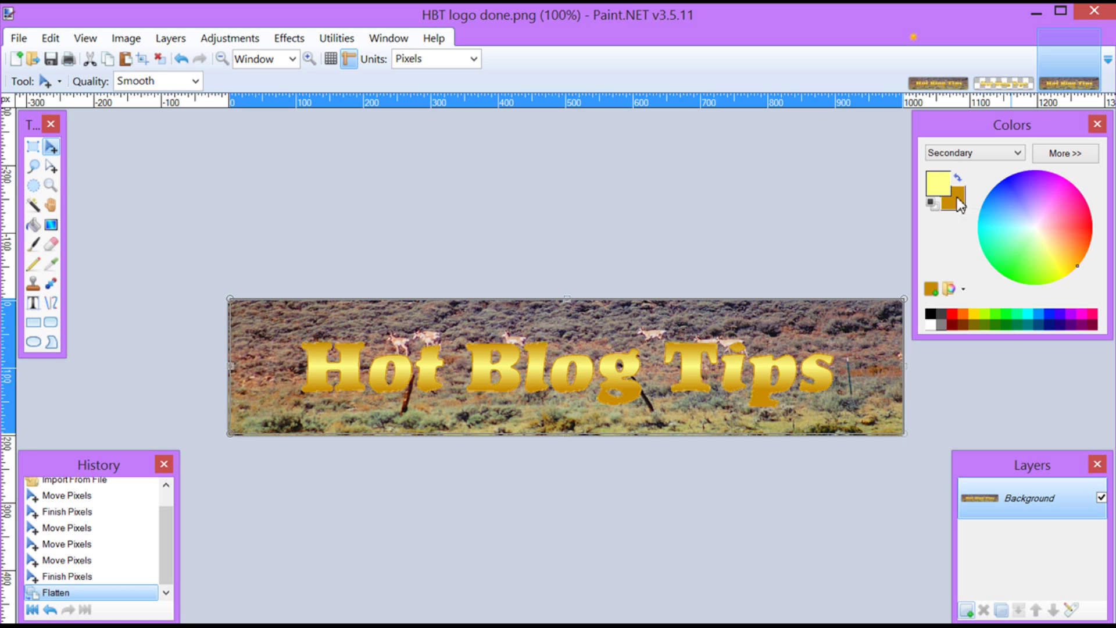
left_click(1065, 153)
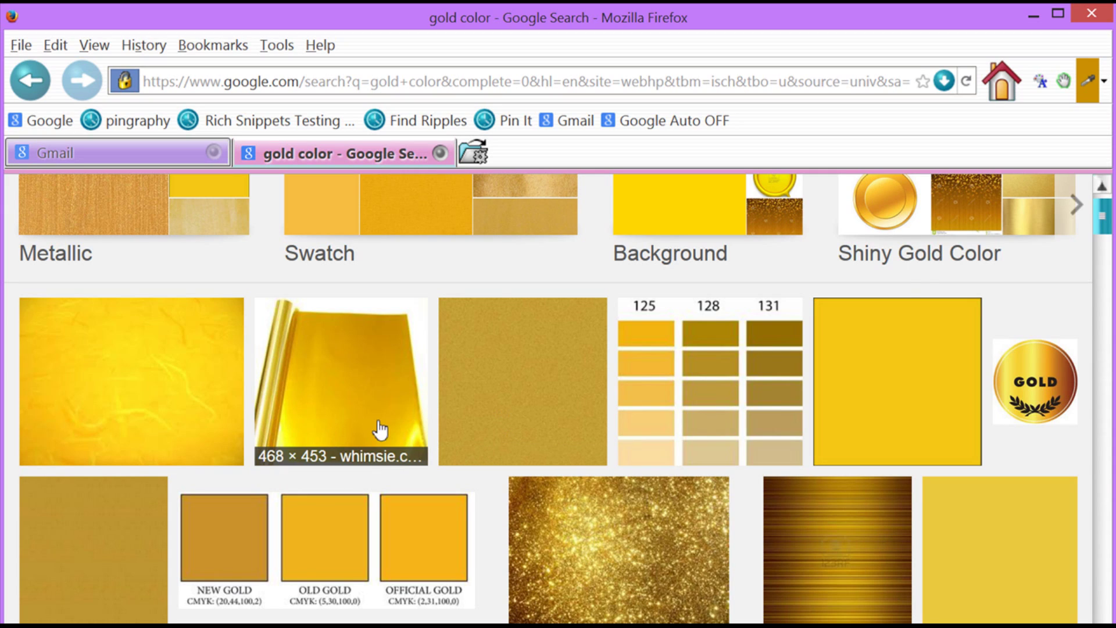
Step: In Firefox, sample a pale yellow from the foil image's lower edge and copy its hex code FEFE8E
left_click(1088, 79)
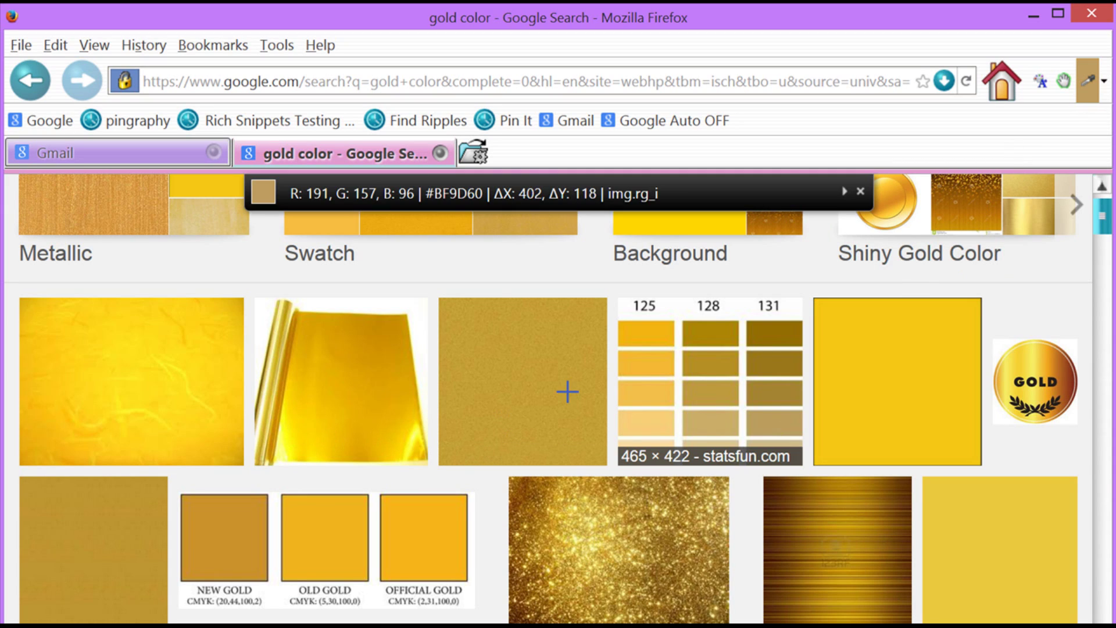
left_click(282, 455)
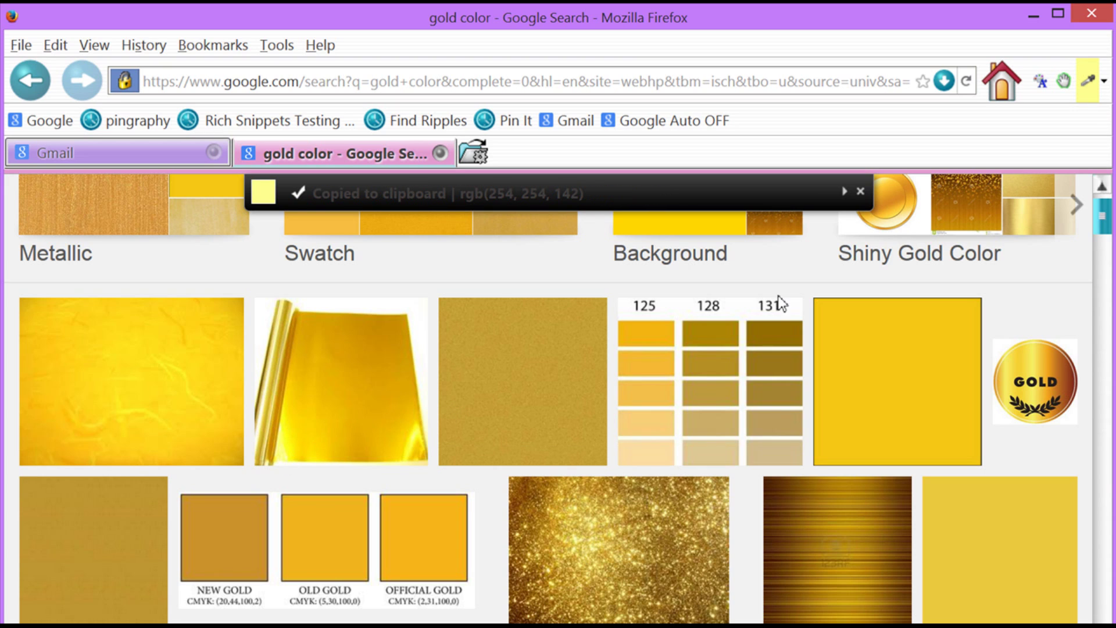
left_click(1103, 81)
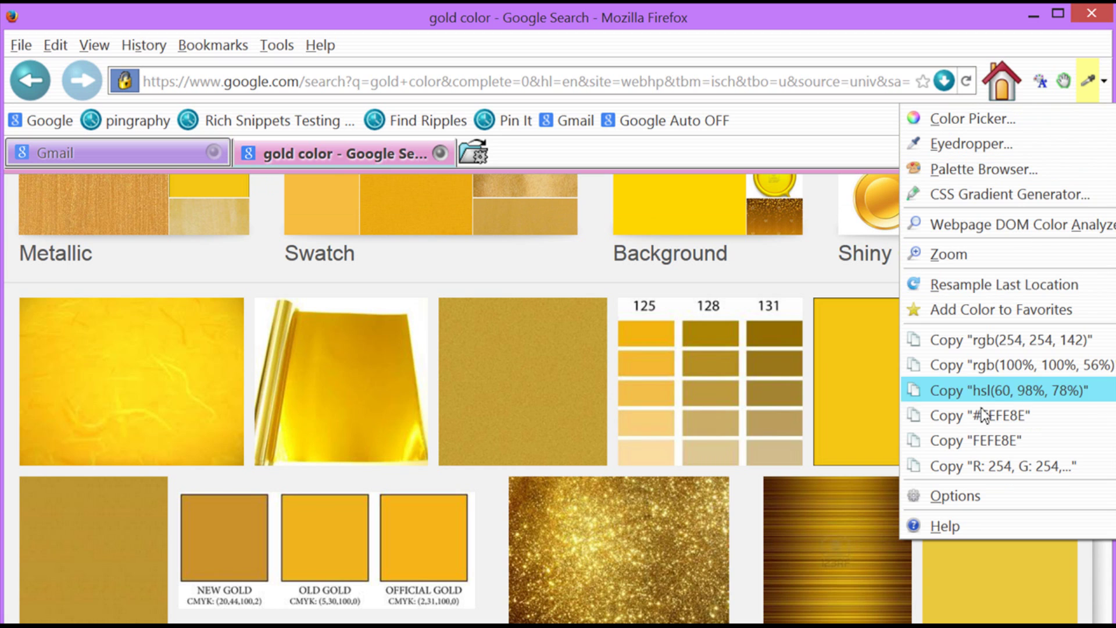
left_click(984, 441)
Step: Switch back to Paint.NET and make the primary colour active for editing its hex value
left_click(1032, 17)
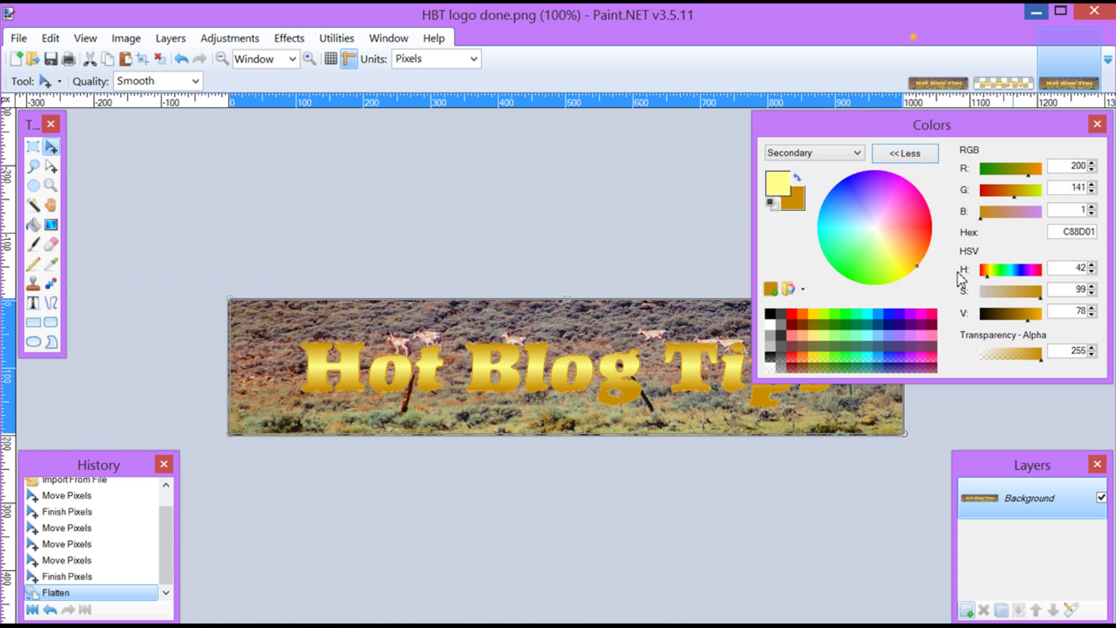
left_click(777, 184)
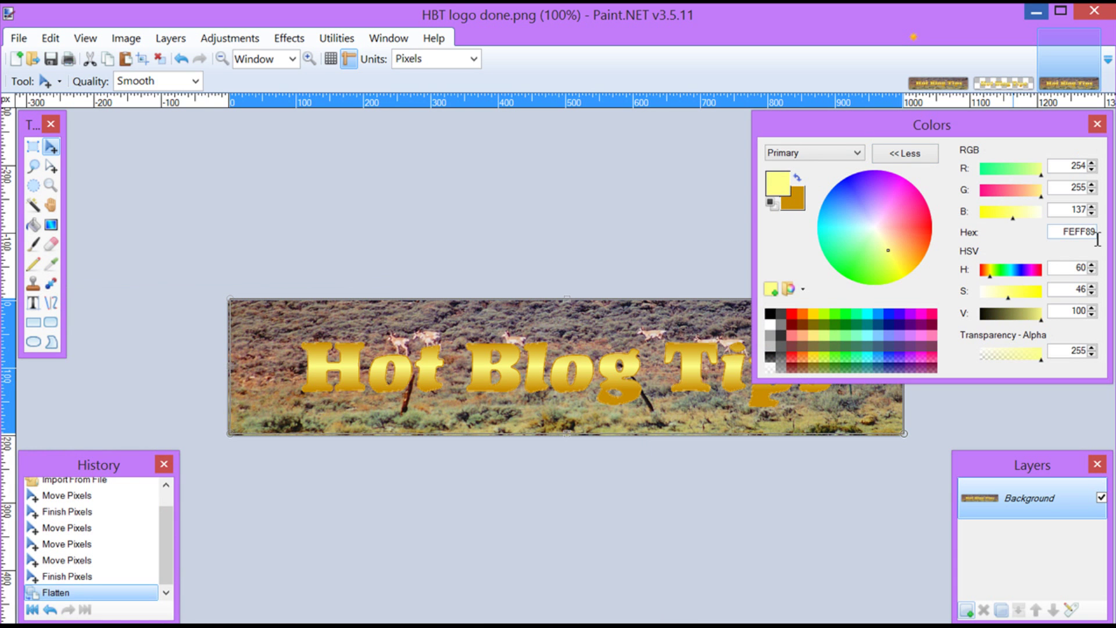